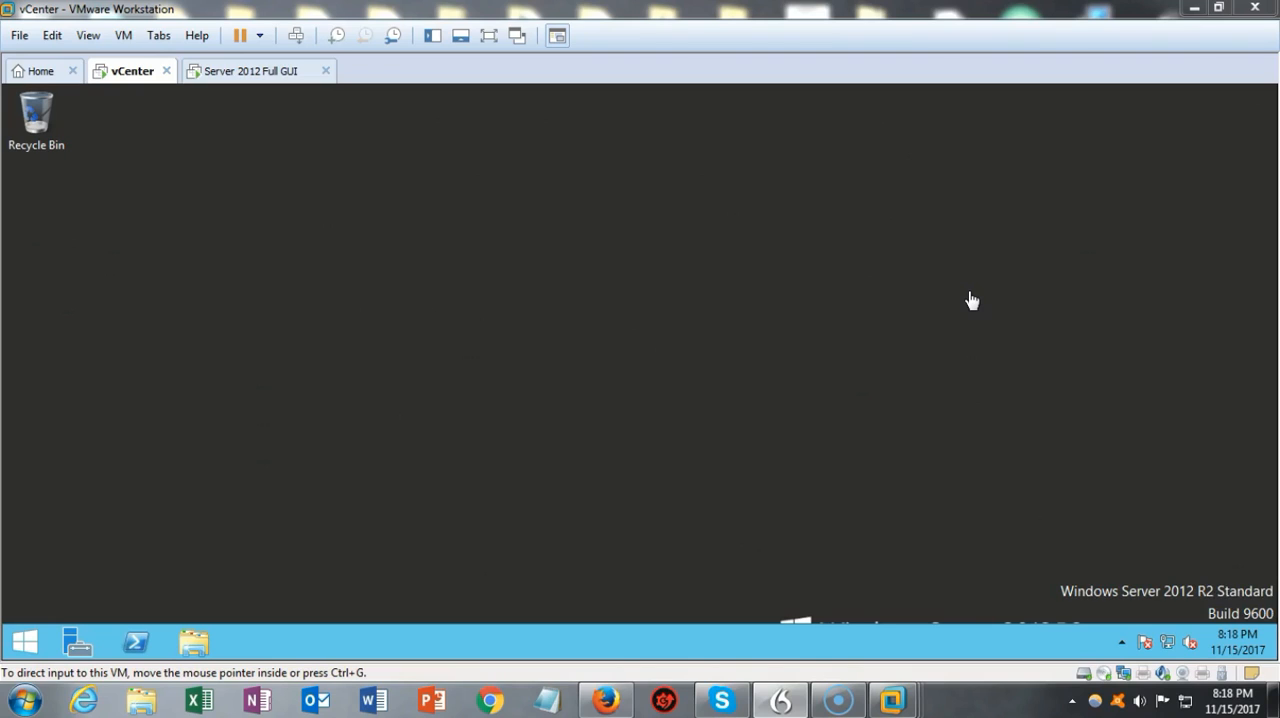
Step: Open the vCenter virtual machine's settings and examine its processor allocation and Shared Folders options
left_click(122, 36)
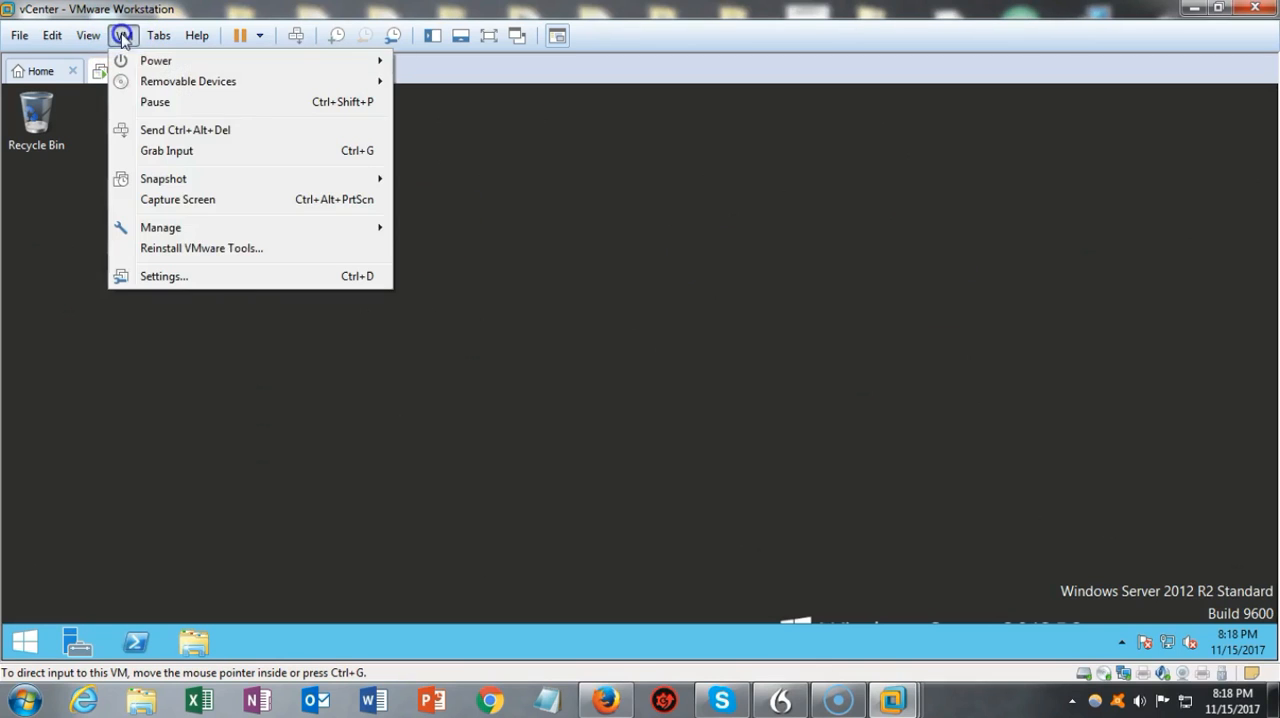
left_click(192, 275)
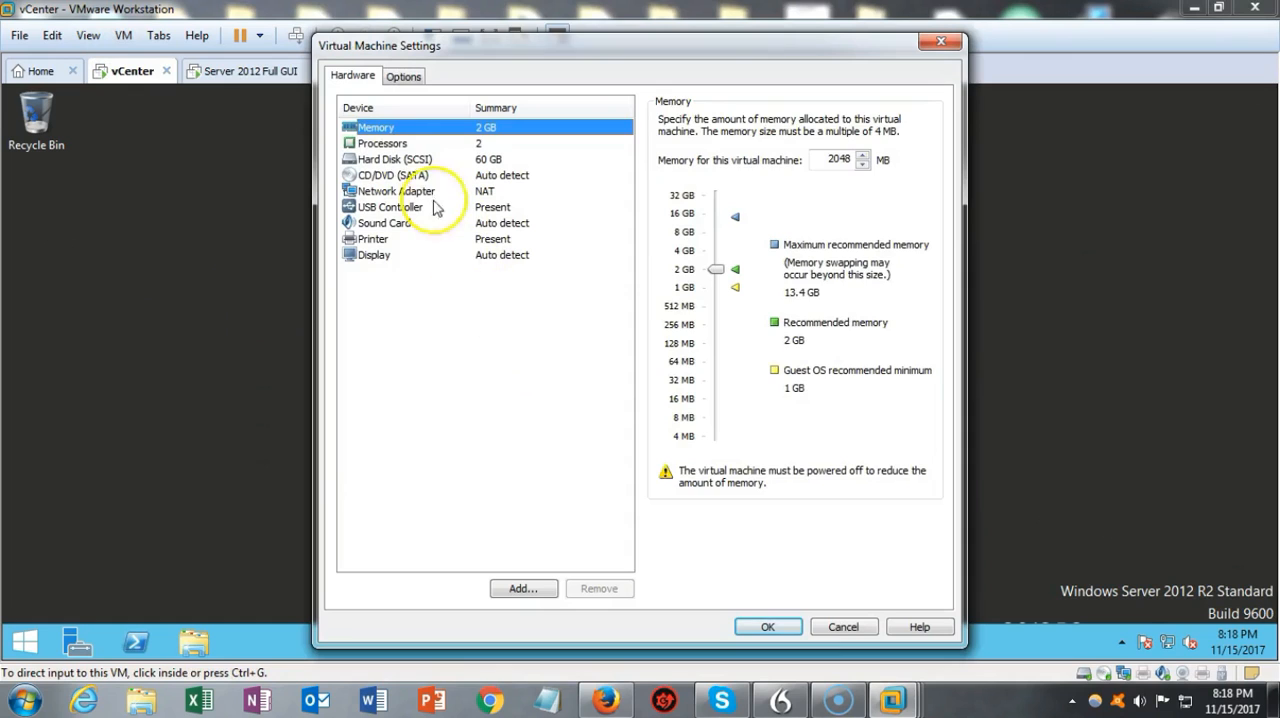
left_click(383, 143)
left_click(832, 124)
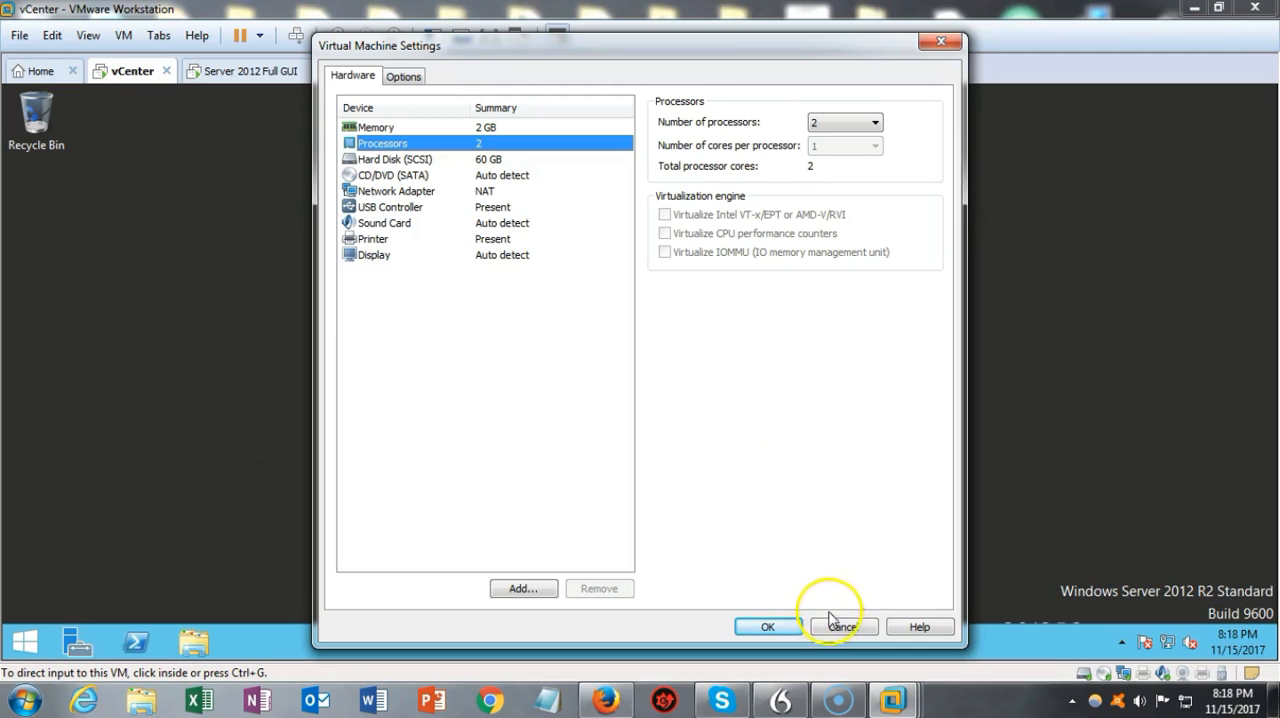
left_click(404, 76)
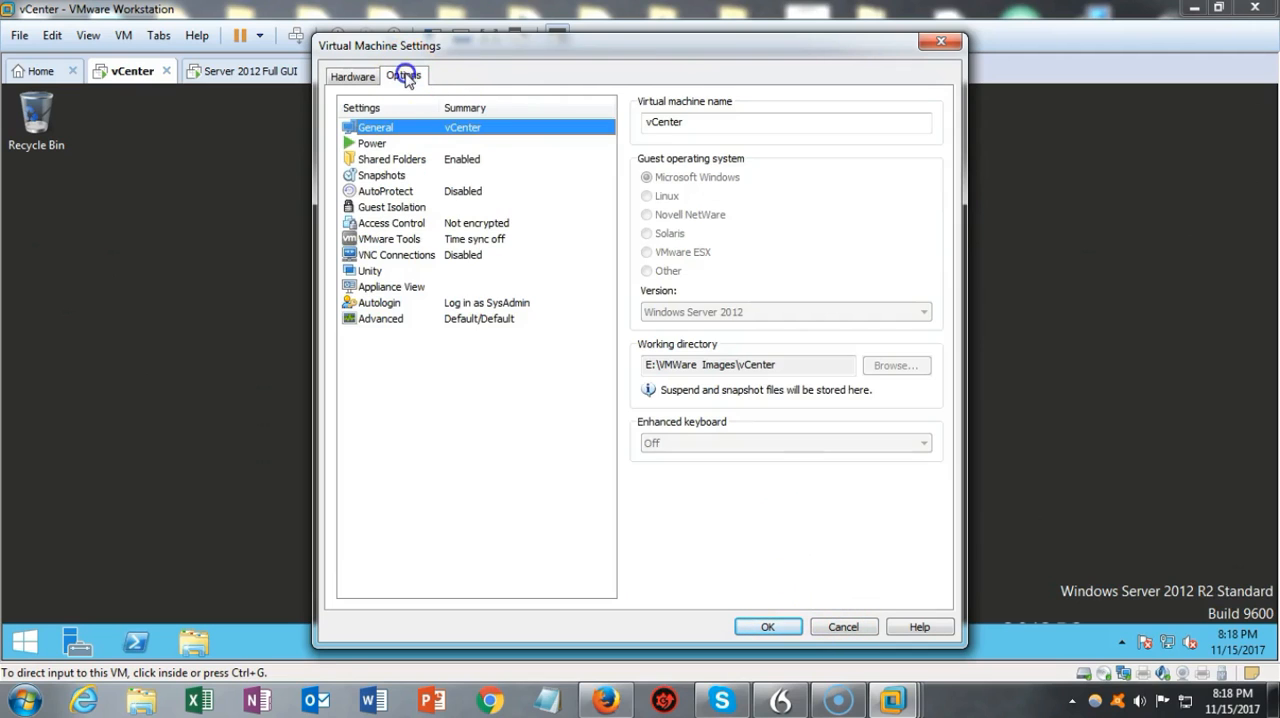
left_click(390, 160)
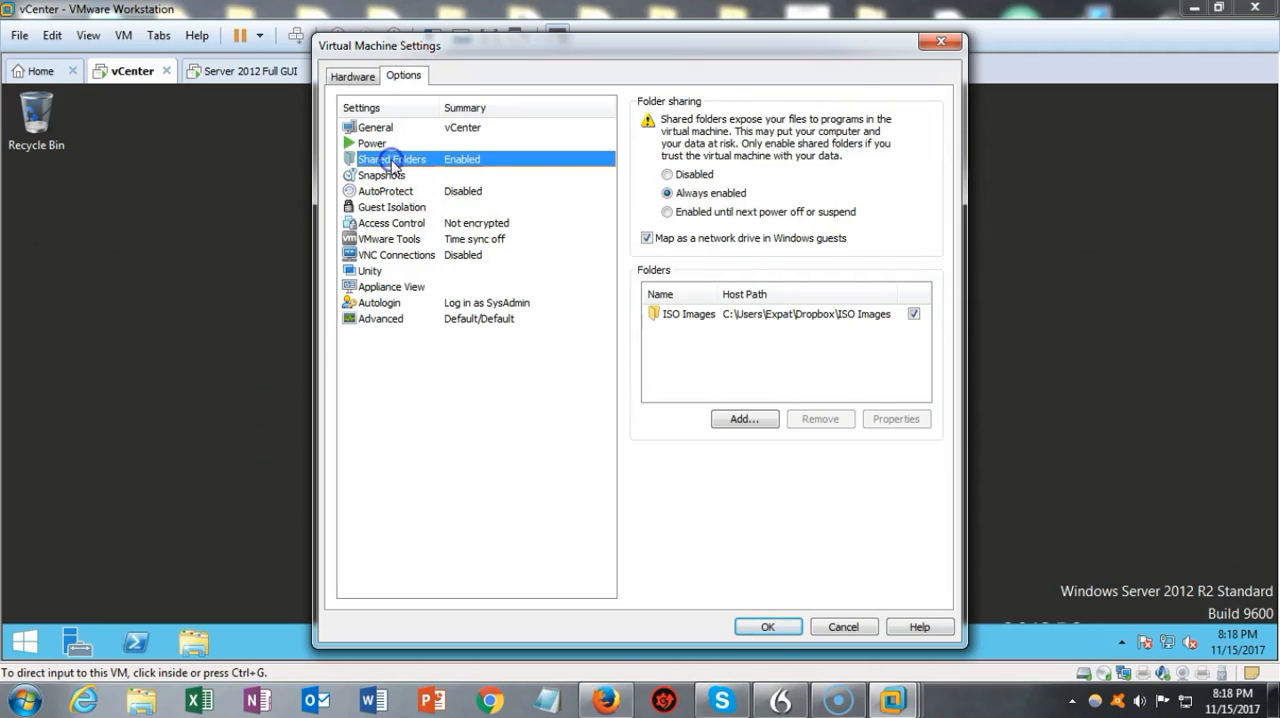
left_click(559, 459)
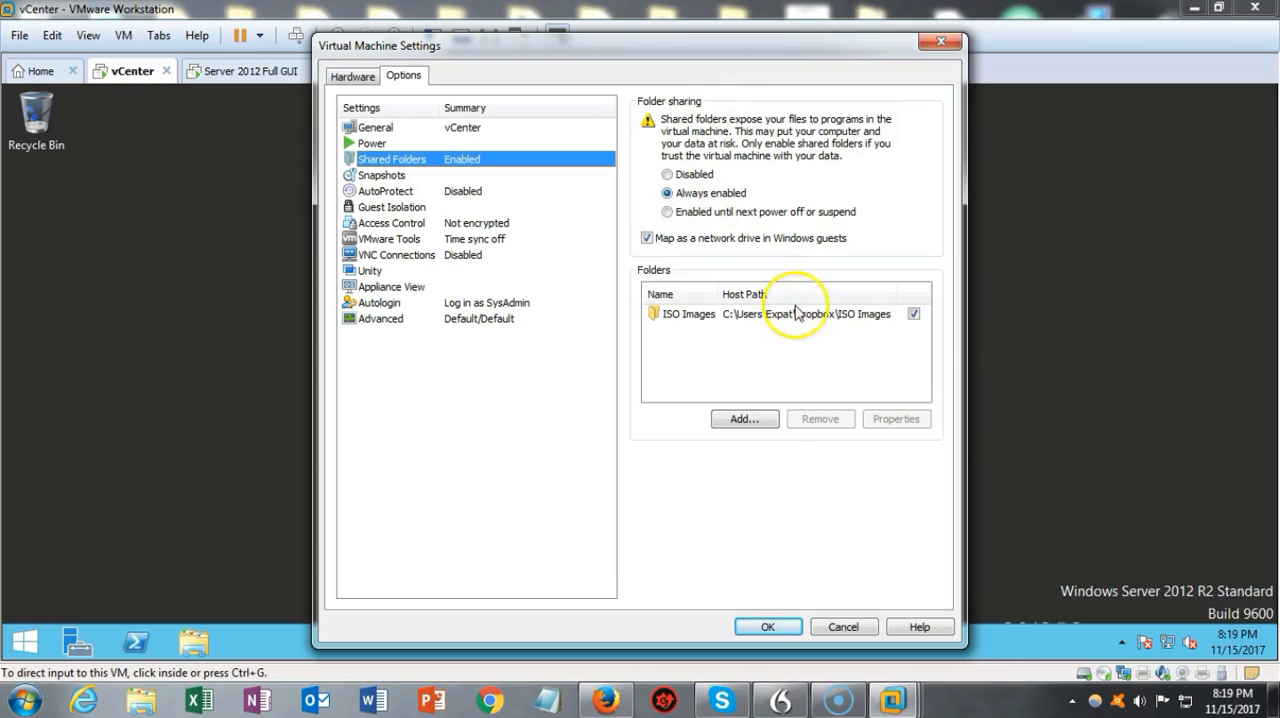
left_click(744, 420)
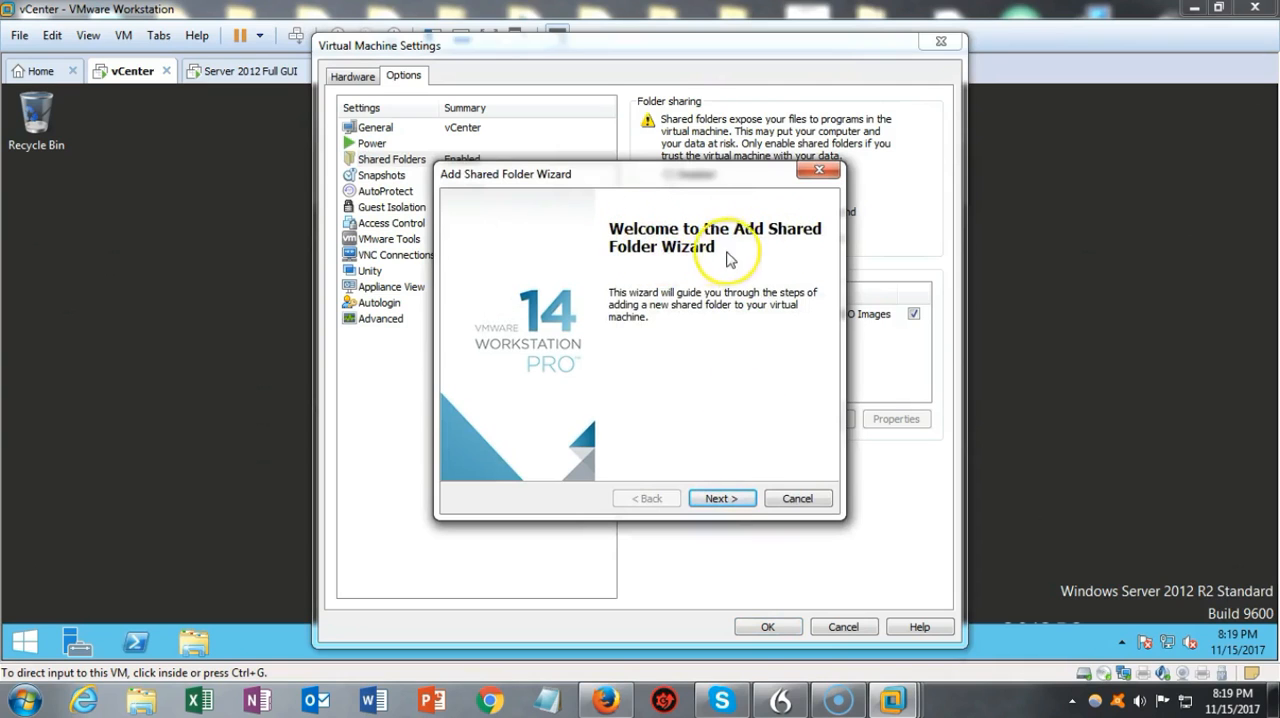
left_click(720, 498)
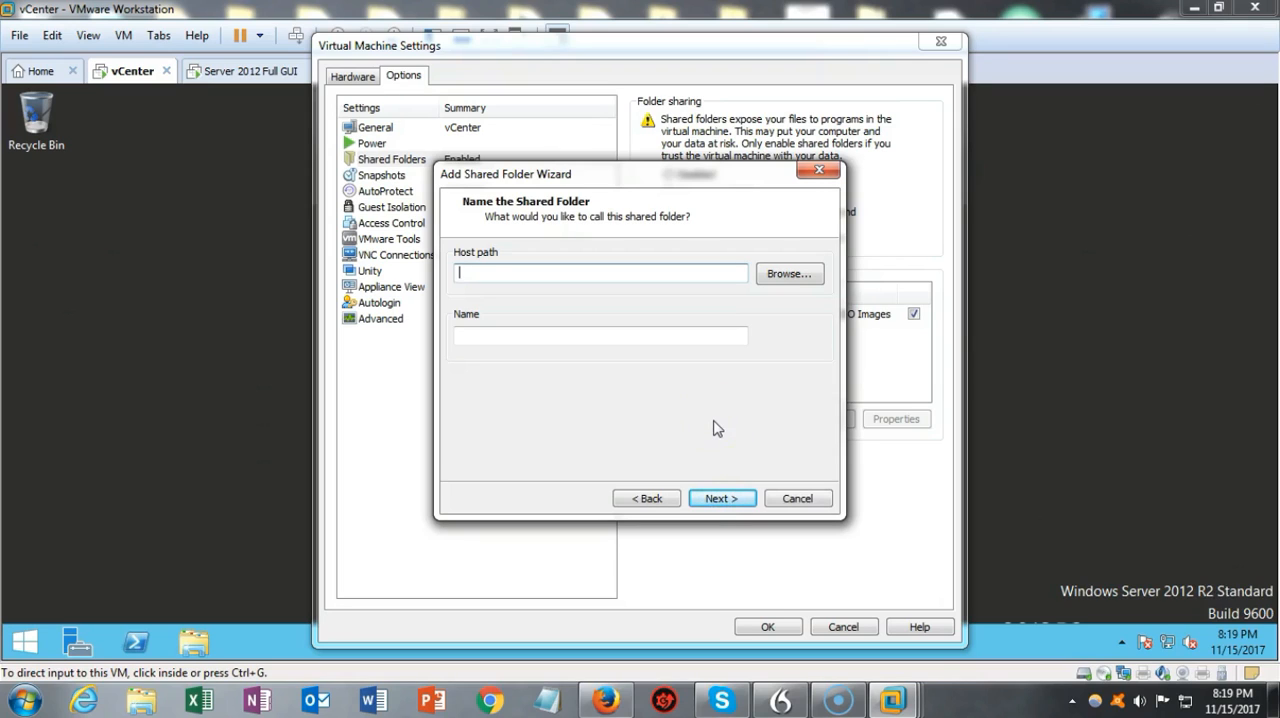
left_click(777, 275)
left_click_drag(909, 296, 903, 343)
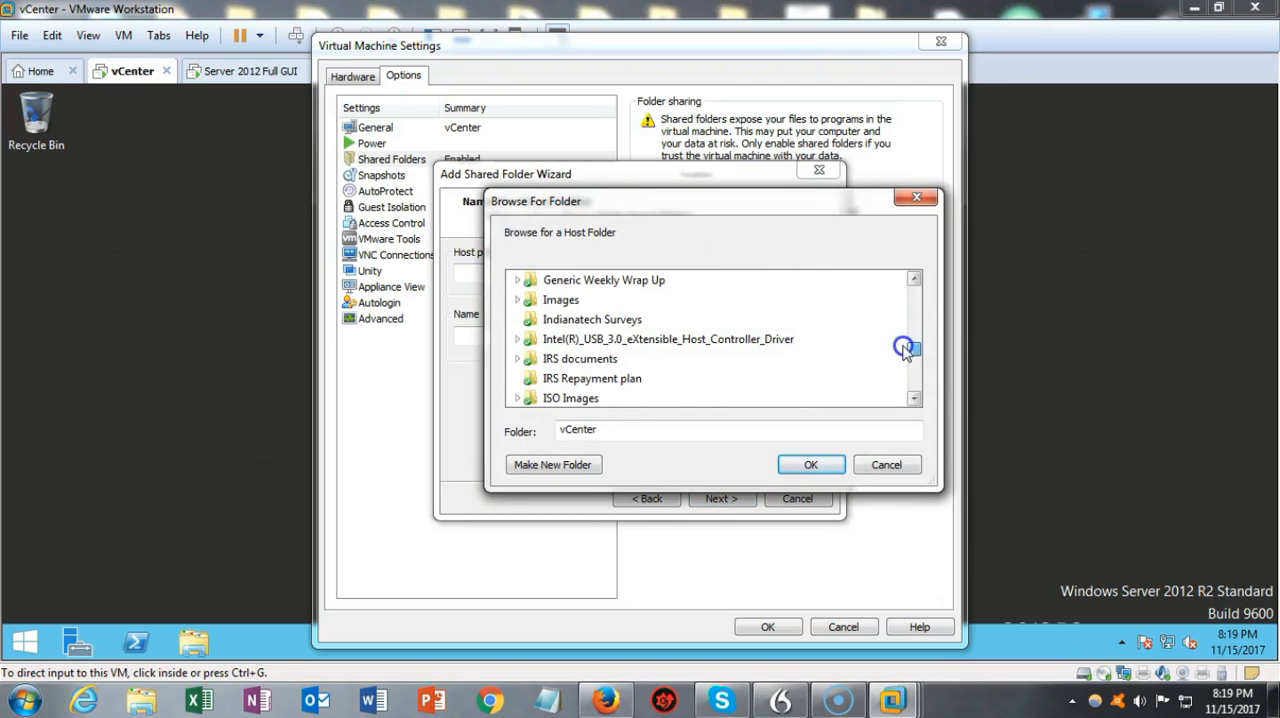
left_click(580, 400)
scroll(600, 389, "down", 2)
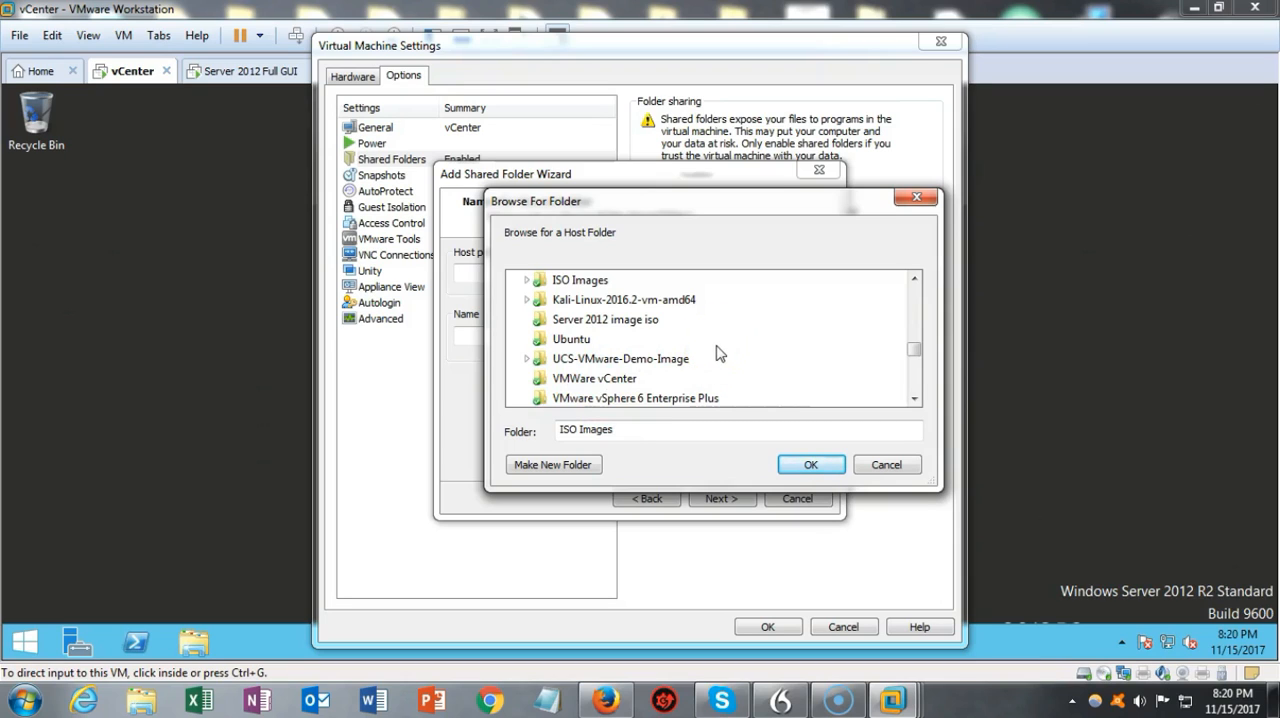
left_click(811, 465)
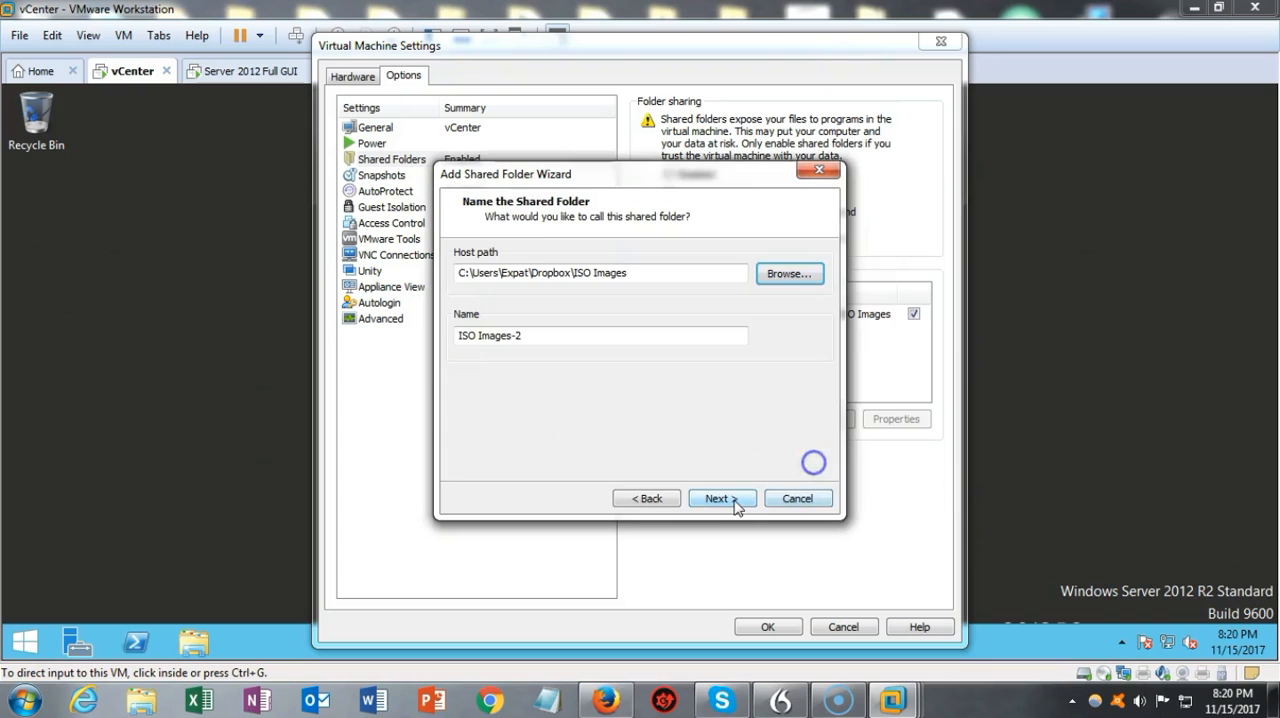
left_click(796, 500)
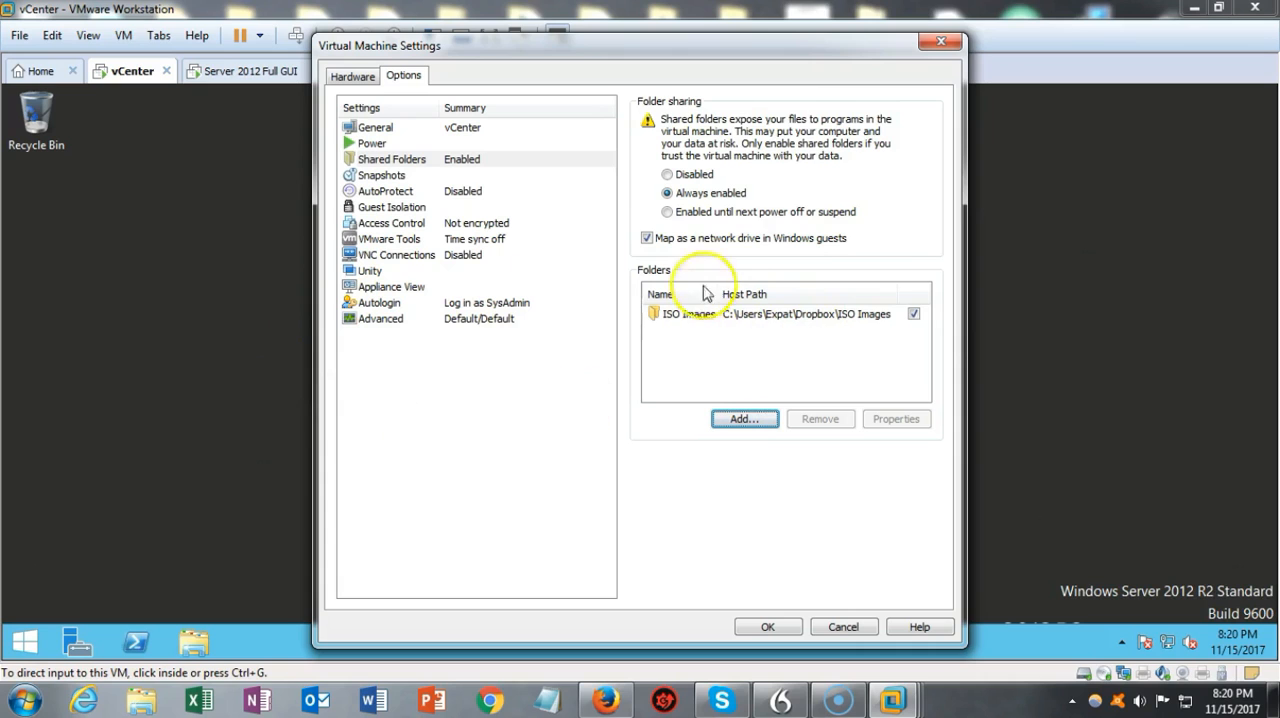
left_click(940, 45)
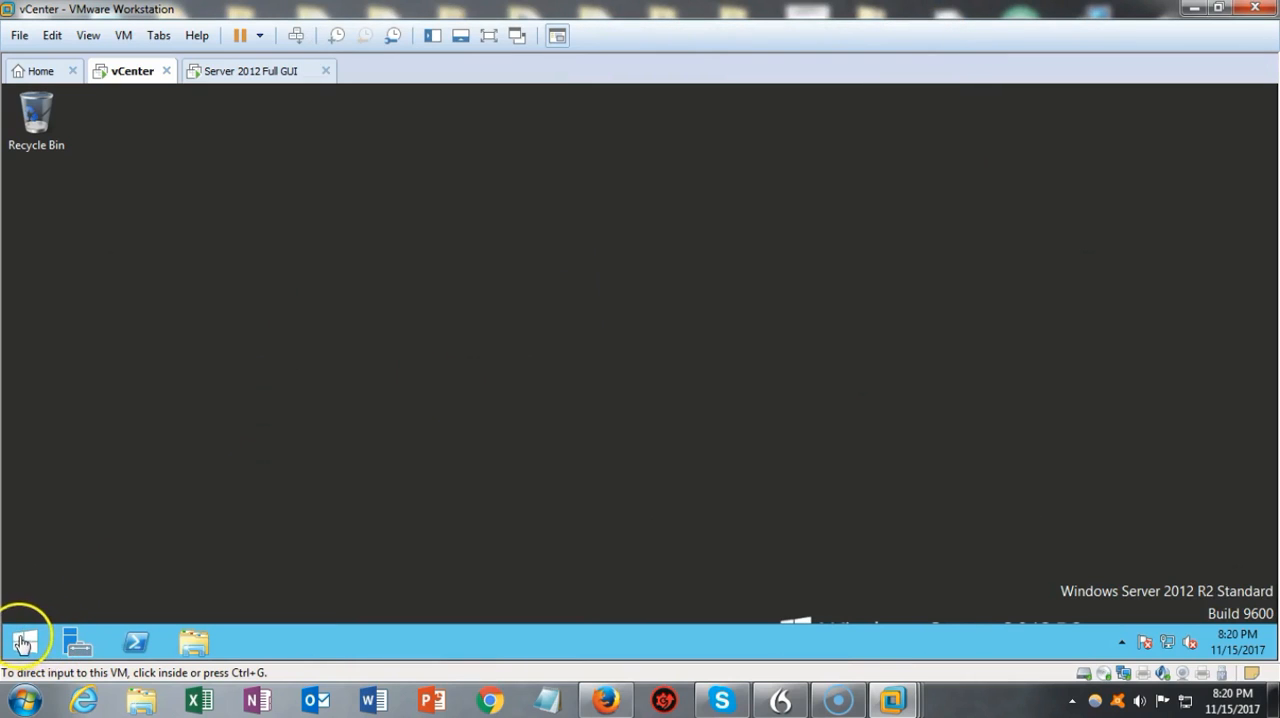
Step: Browse This PC to the ISO Images folder on shared drive Z: and the VMWare vCenter folder on drive C:
left_click(14, 640)
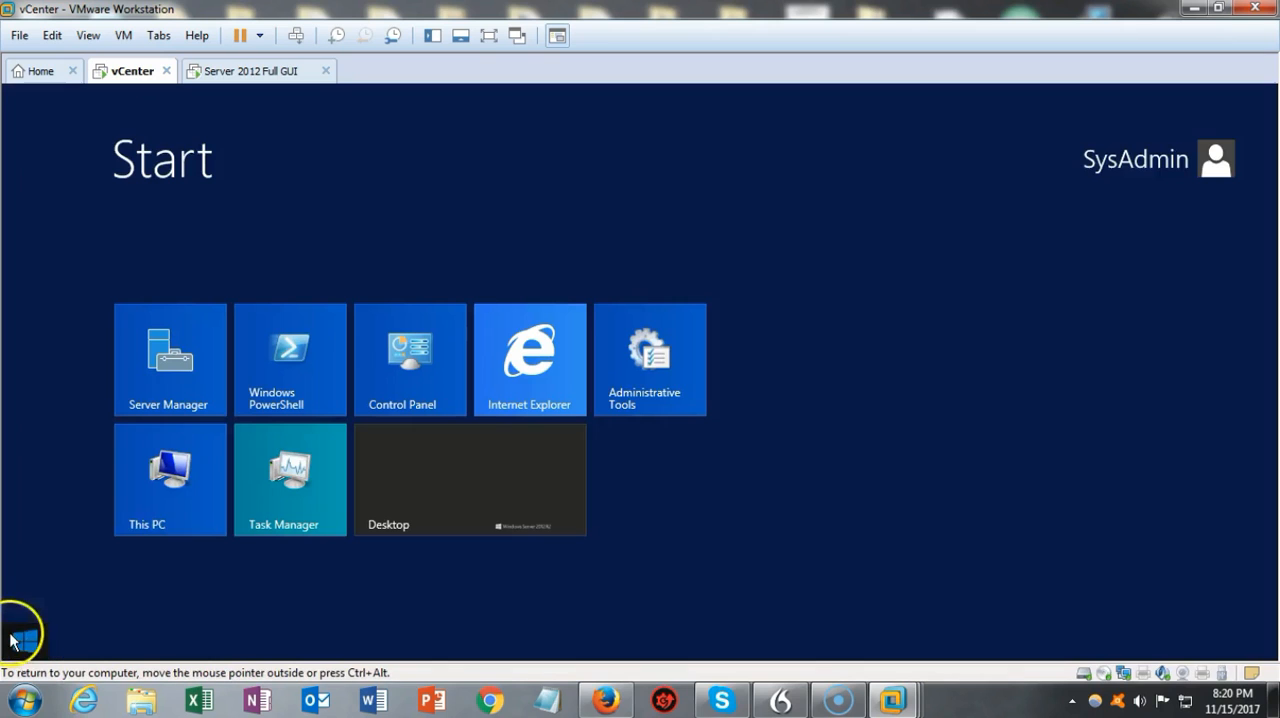
left_click(160, 485)
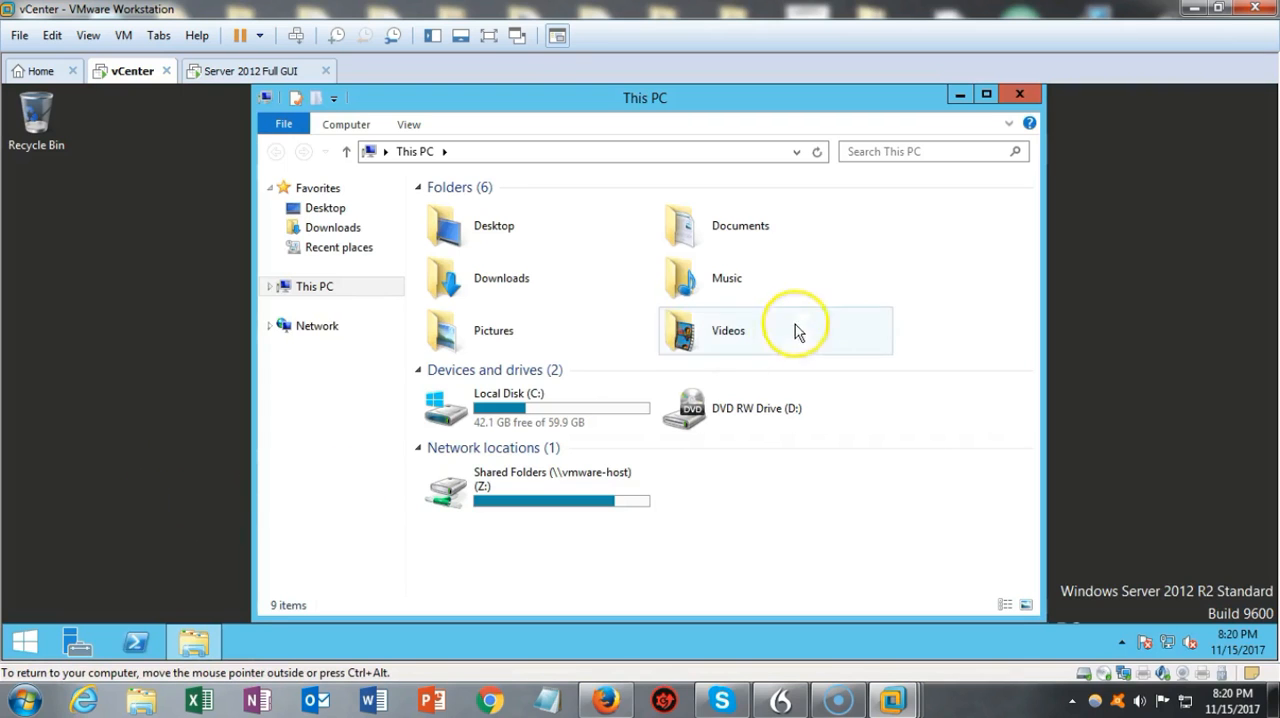
double_click(575, 484)
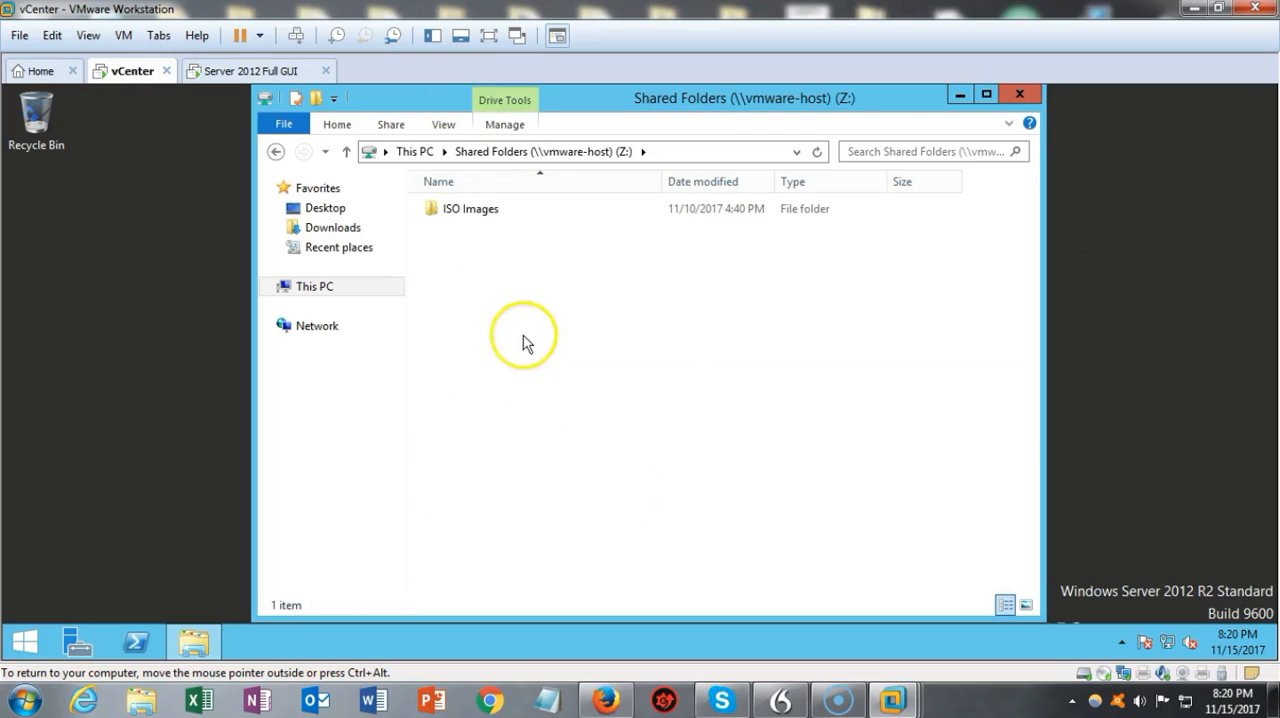
double_click(482, 212)
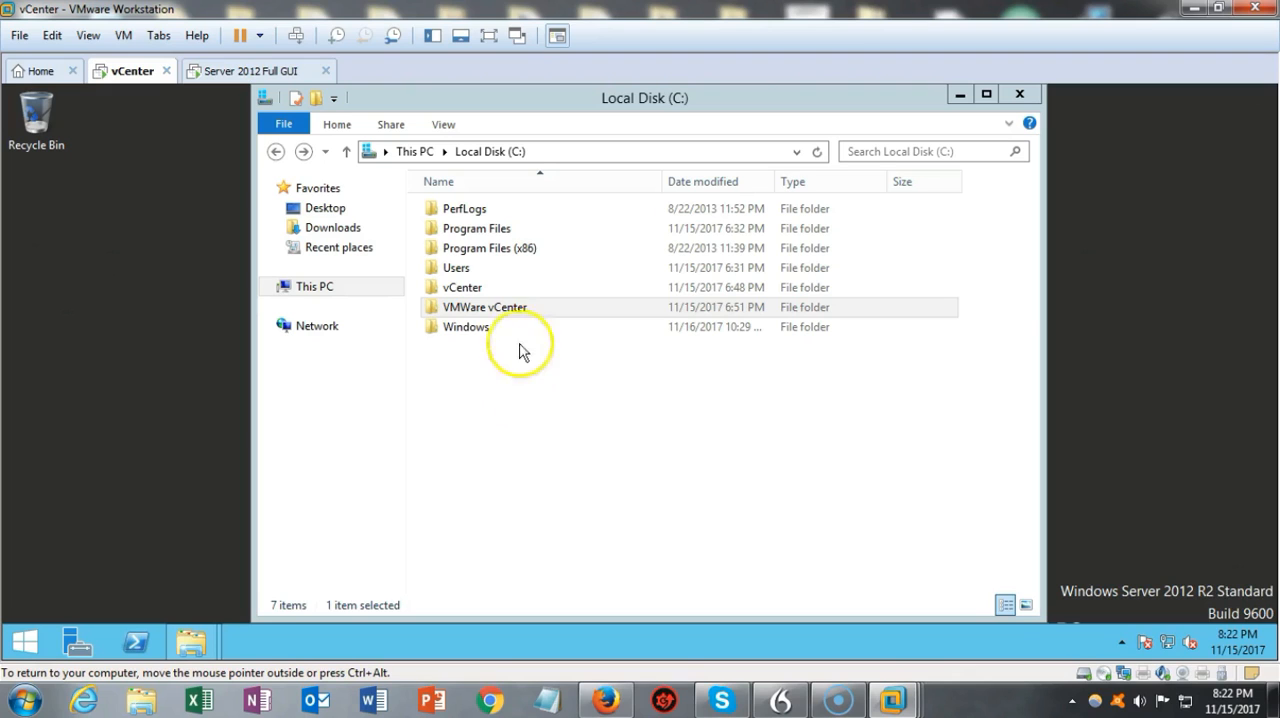
double_click(490, 307)
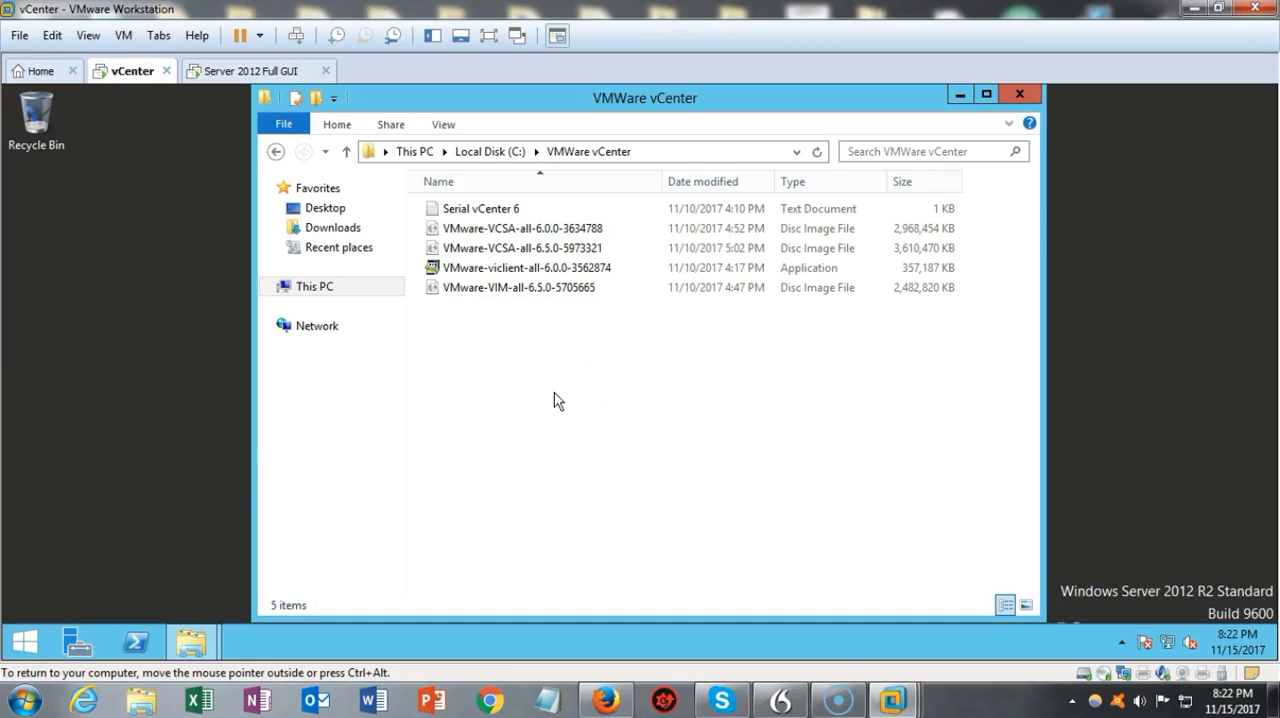
Step: Examine the domain controller's Local Server properties and the syberoffense.local forward lookup zone in the Server 2012 Full GUI machine
left_click(75, 642)
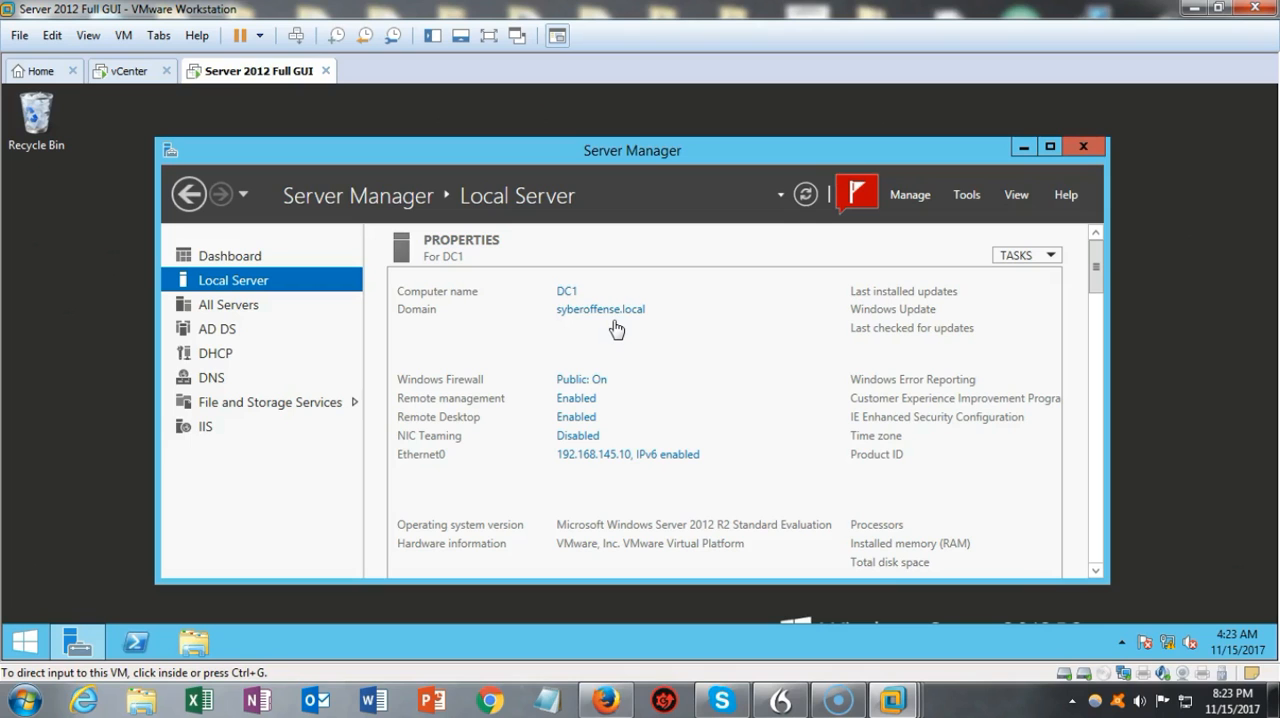
right_click(40, 649)
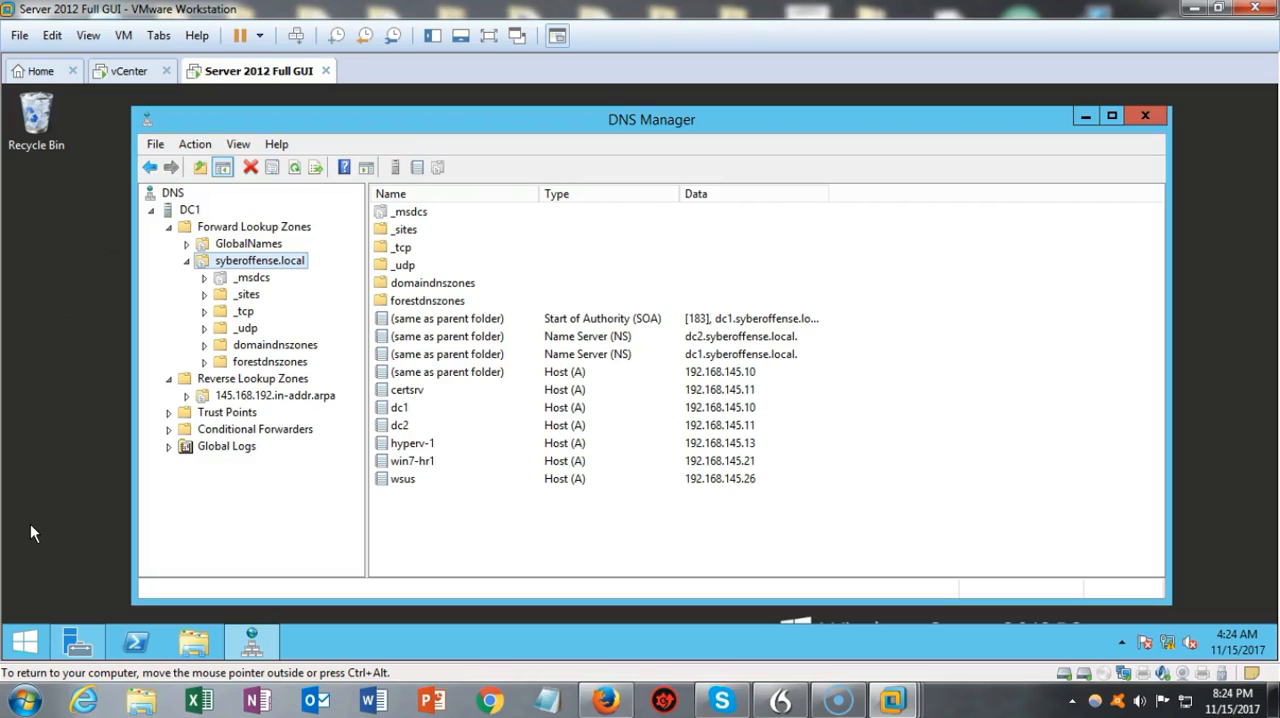
left_click(34, 526)
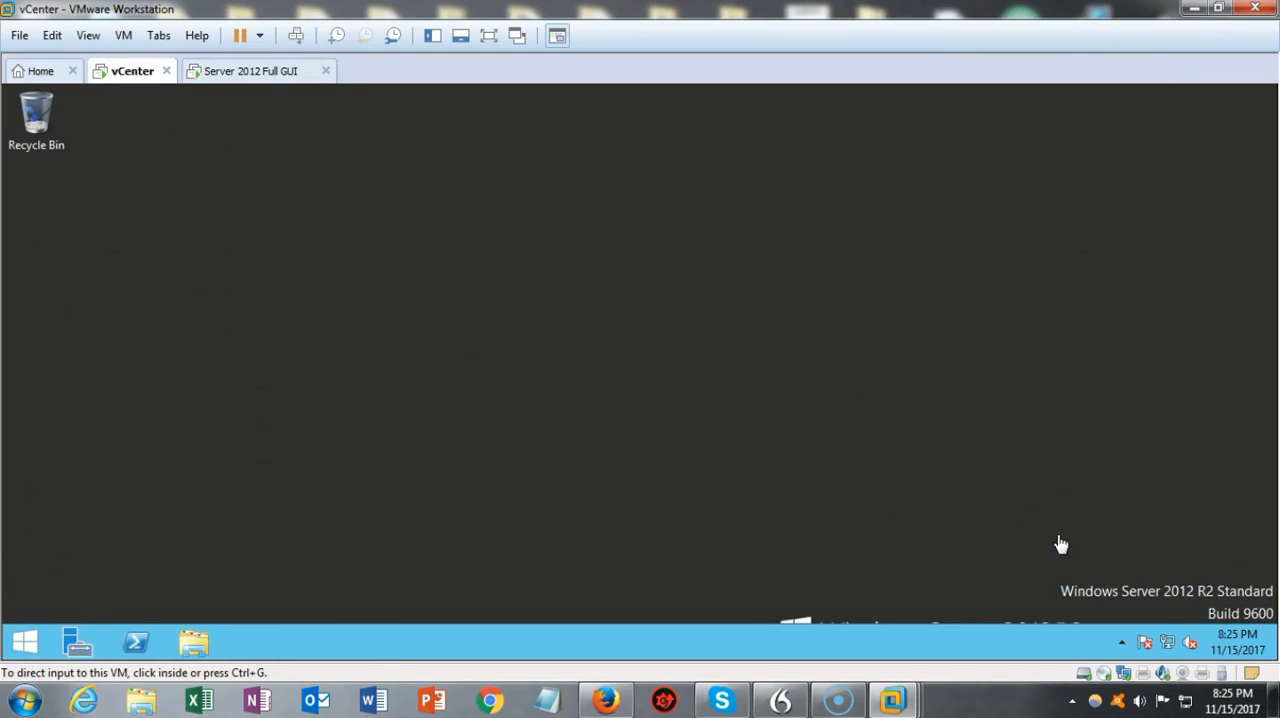
Step: Assign Ethernet0 the static IPv4 address 192.168.145.15, subnet mask 255.255.255.0, and default gateway and preferred DNS server 192.168.145.10
right_click(1172, 648)
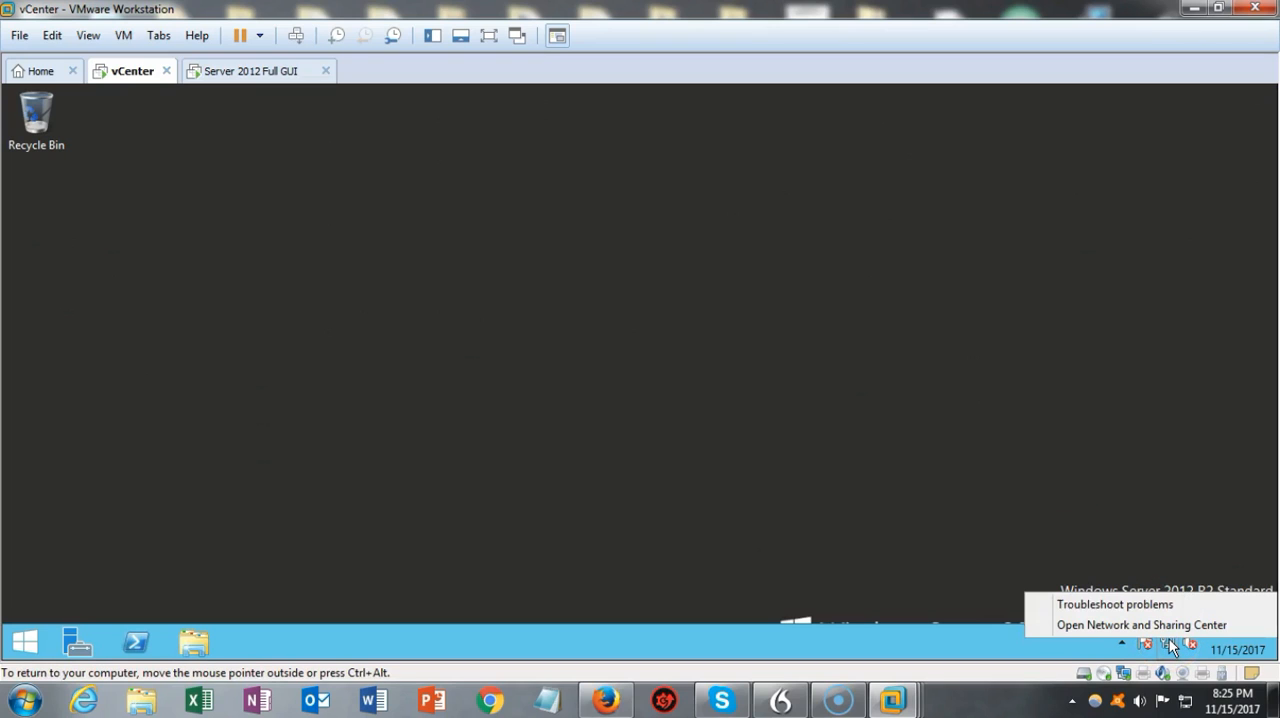
left_click(1104, 622)
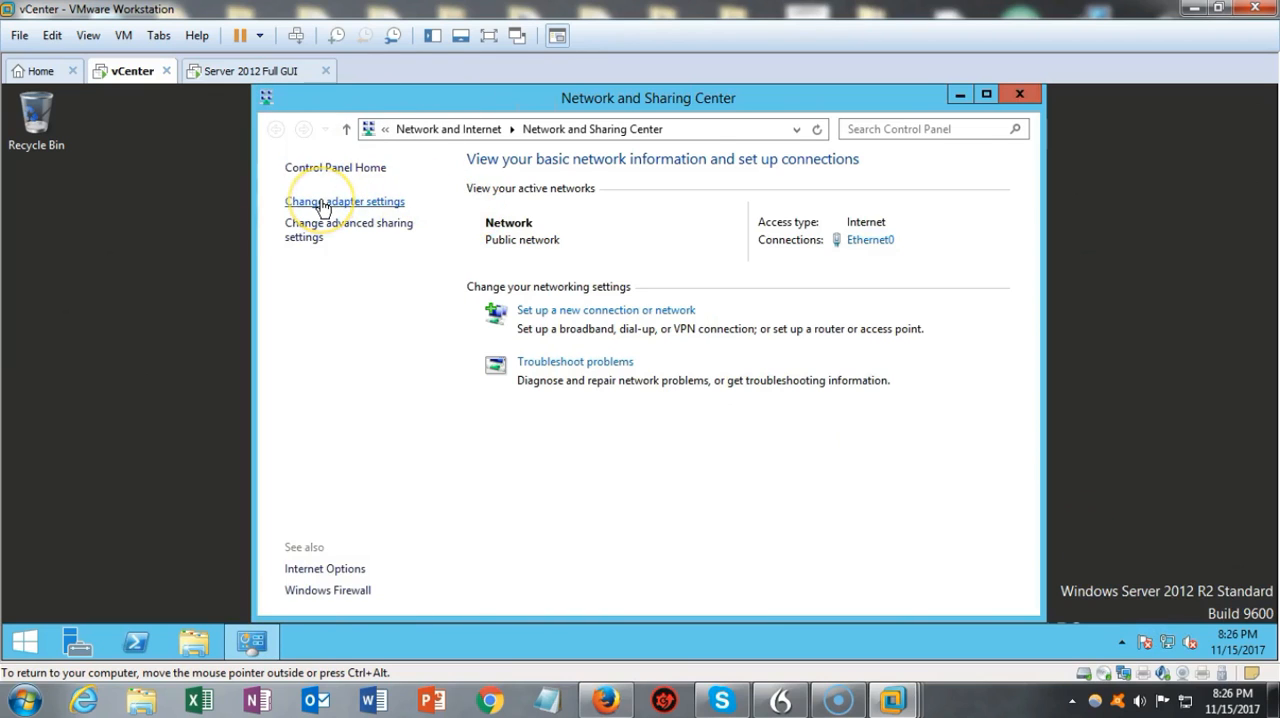
left_click(322, 203)
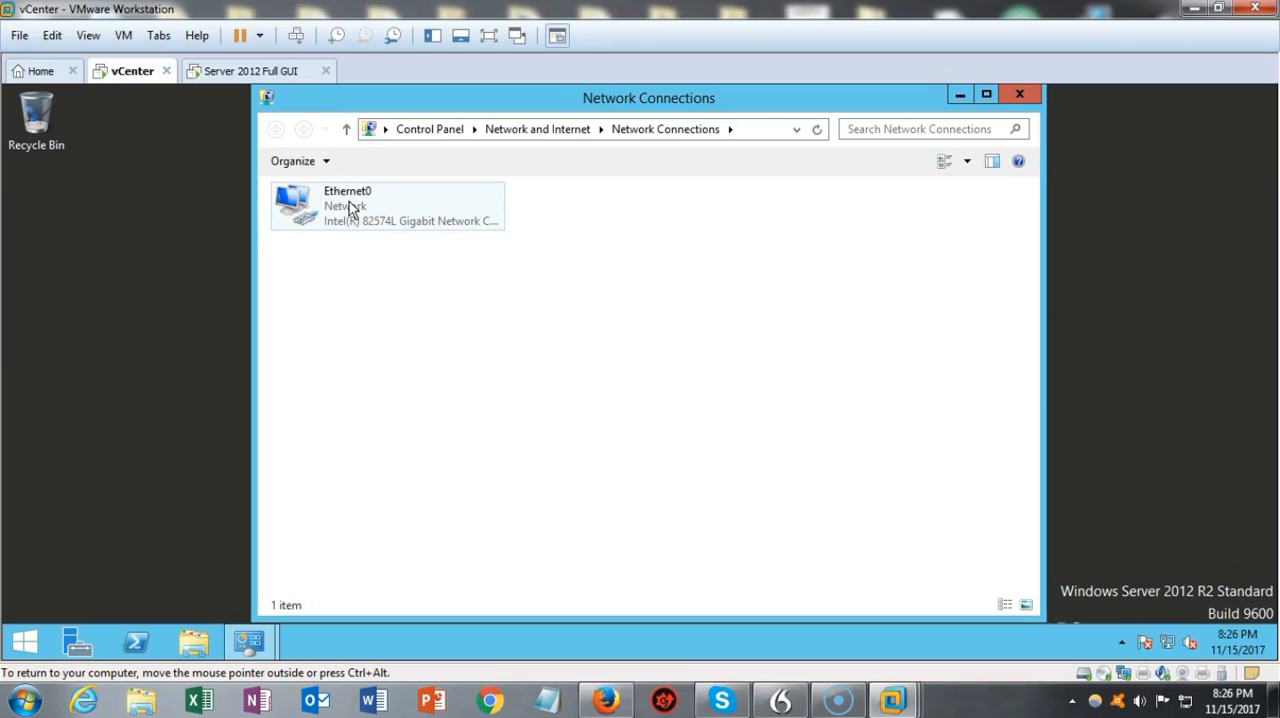
right_click(349, 201)
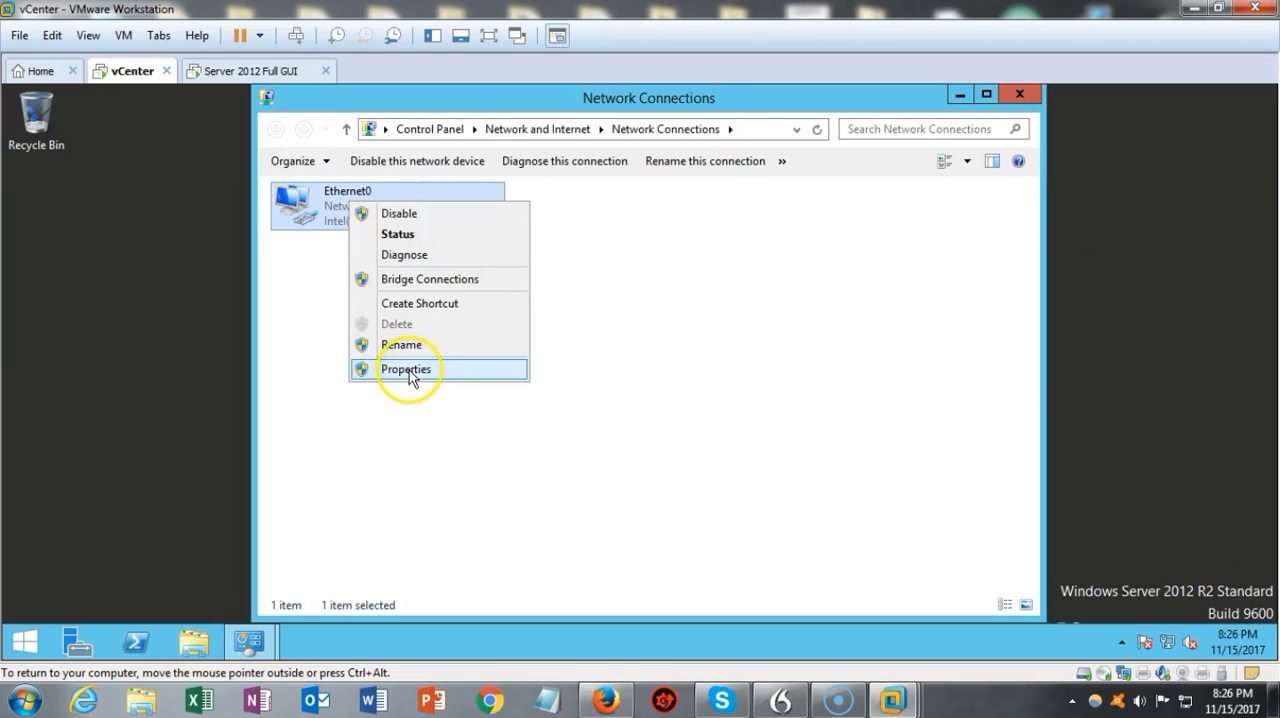
left_click(408, 370)
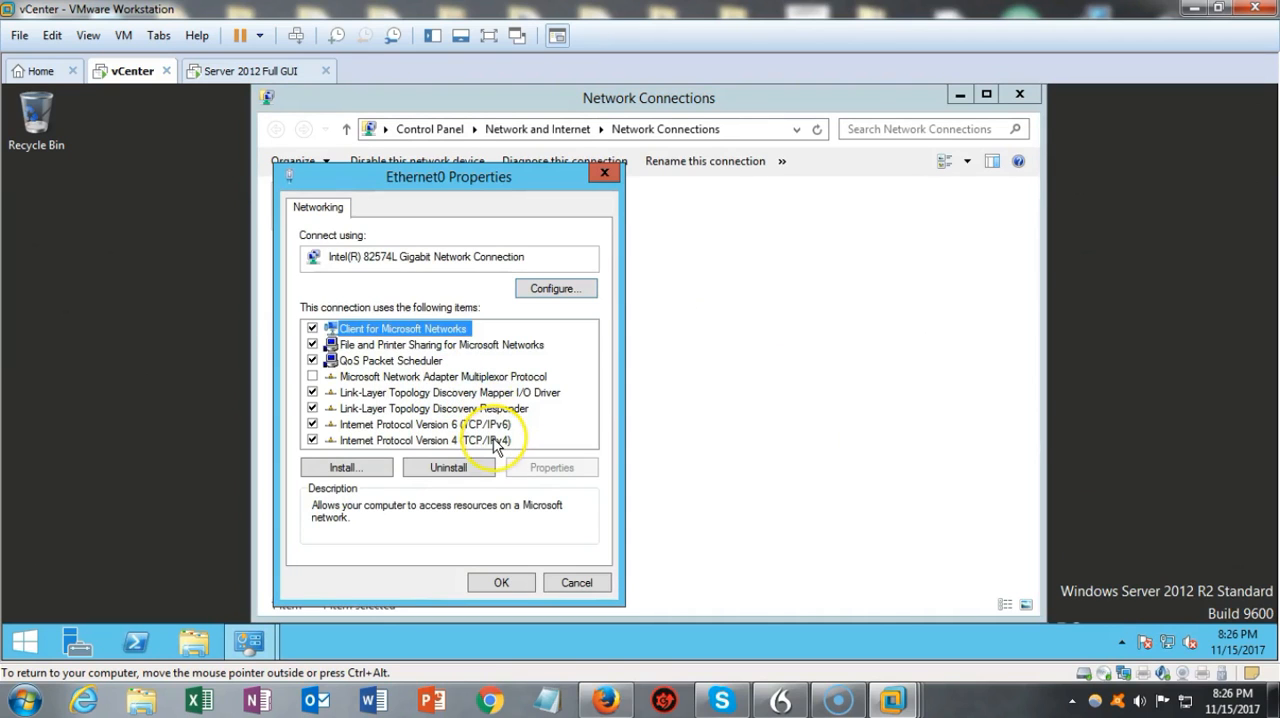
double_click(495, 440)
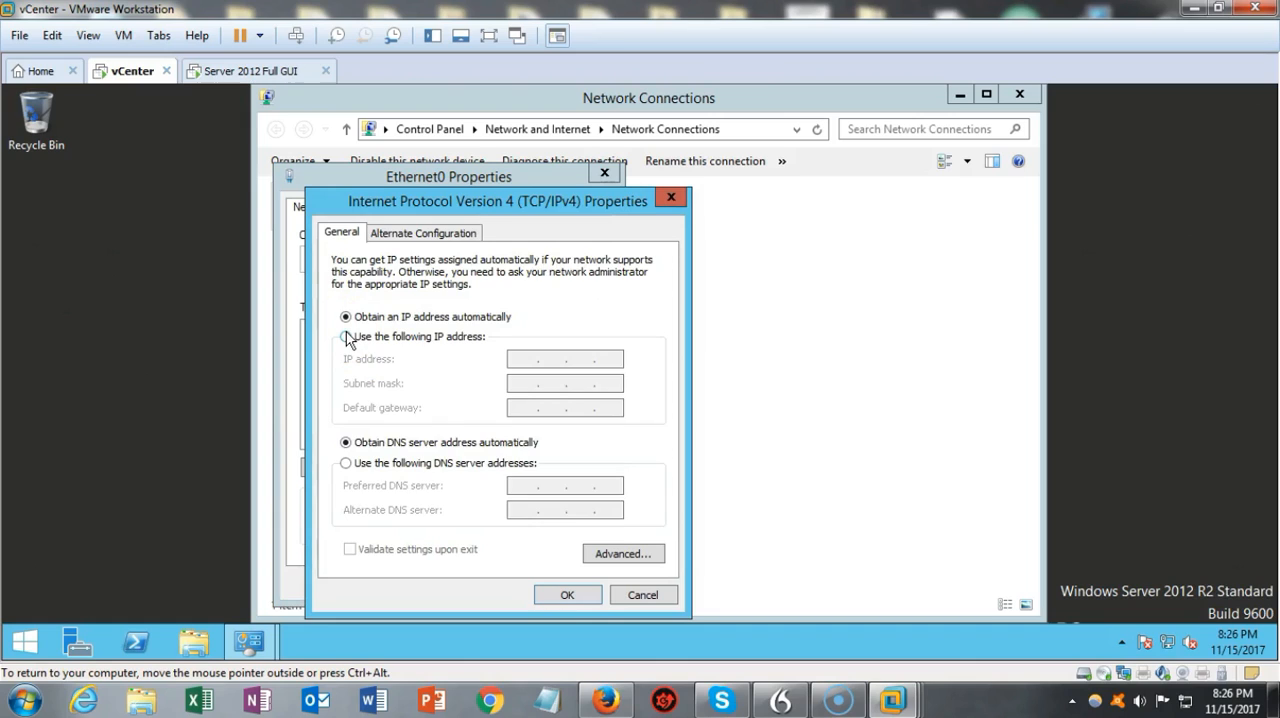
left_click(346, 337)
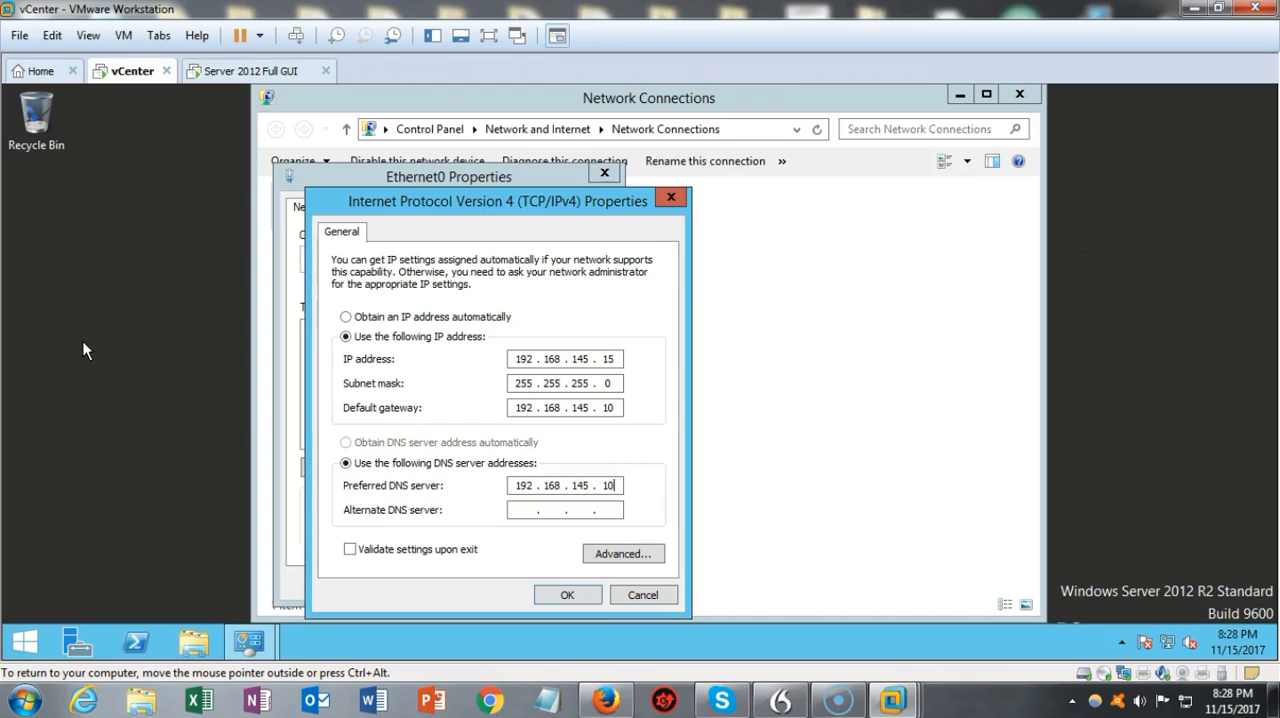
left_click(567, 594)
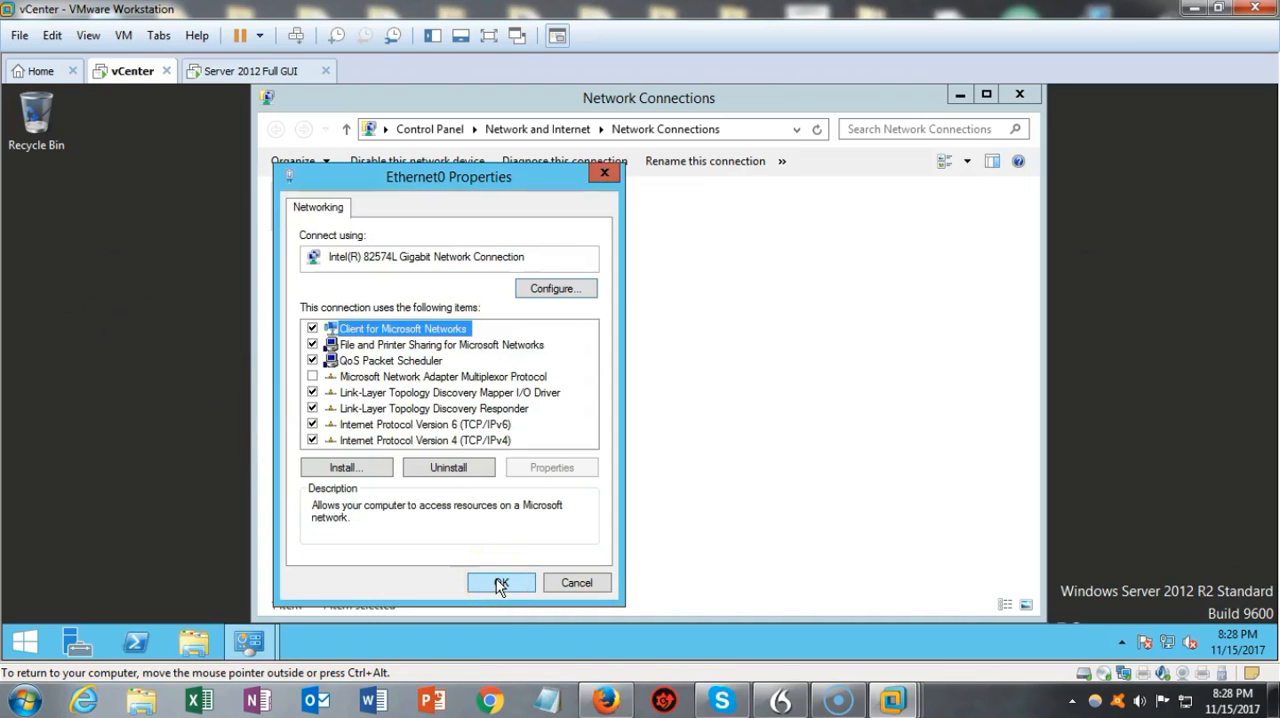
left_click(500, 583)
Step: Close the network configuration windows and decline finding PCs and devices on the network
left_click(1019, 94)
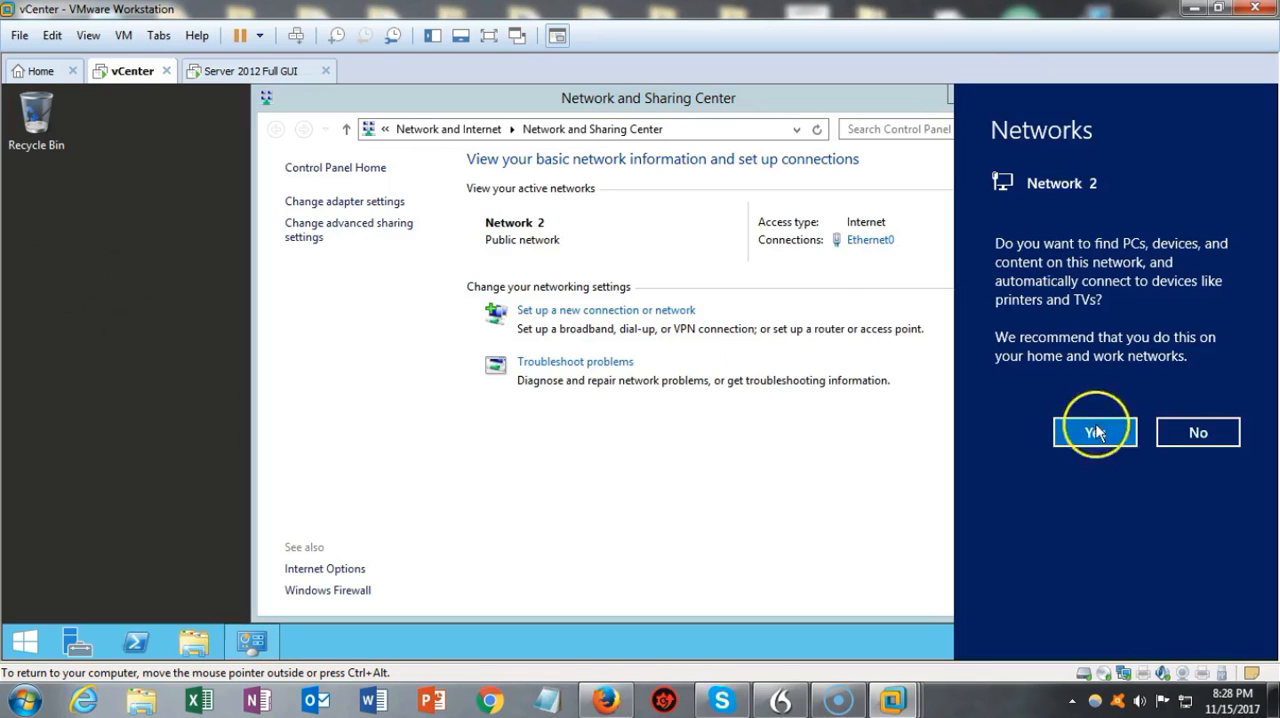
left_click(1198, 433)
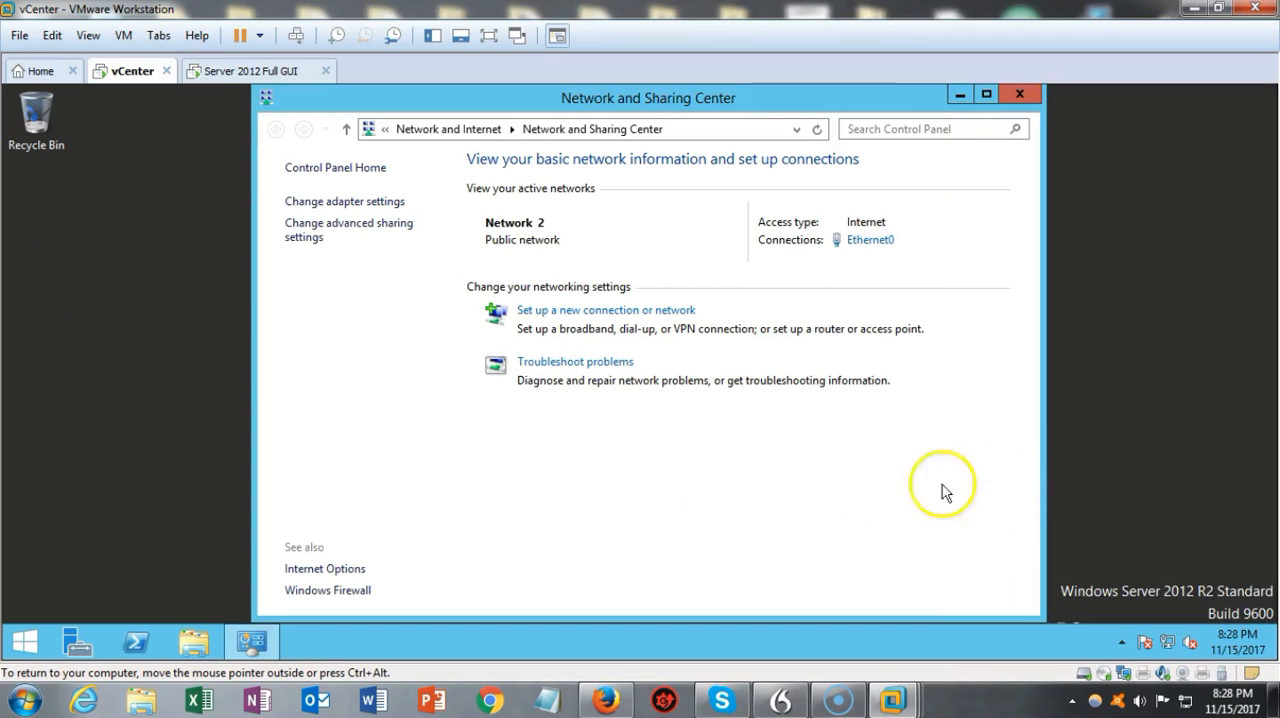
left_click(1019, 94)
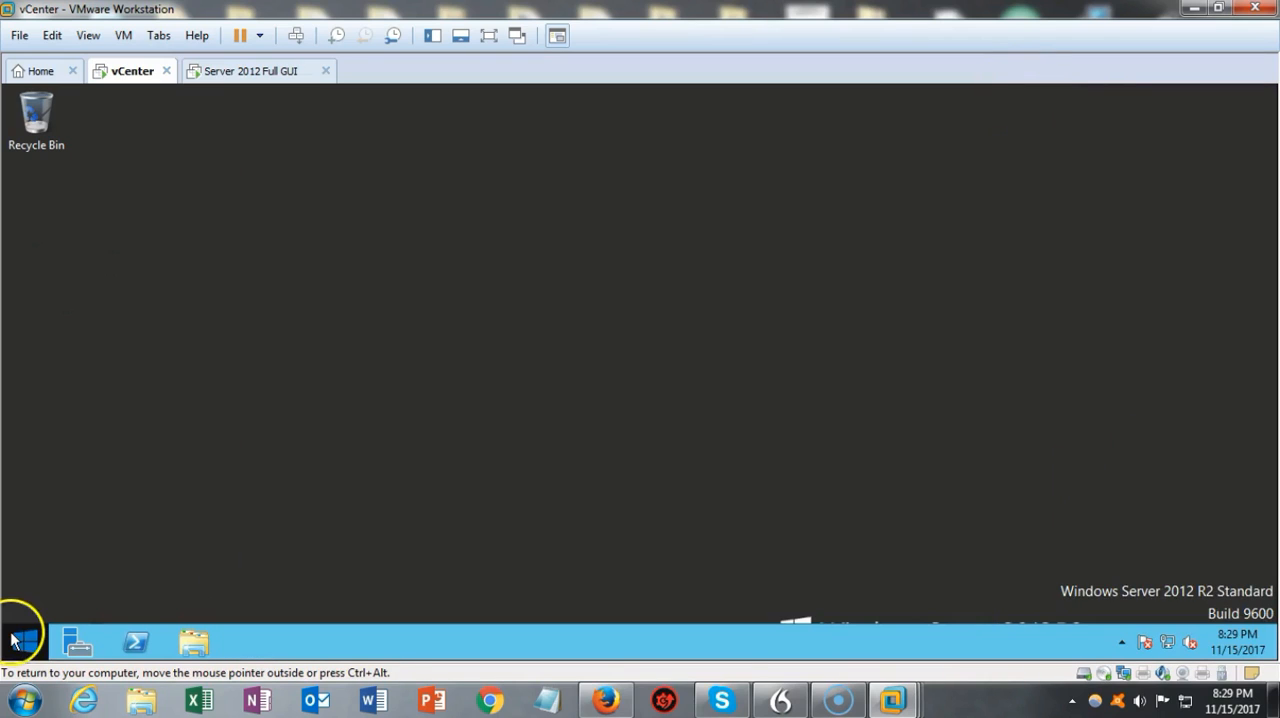
Step: Open a Command Prompt on the vCenter machine and ping the domain controller at 192.168.145.10
left_click(22, 640)
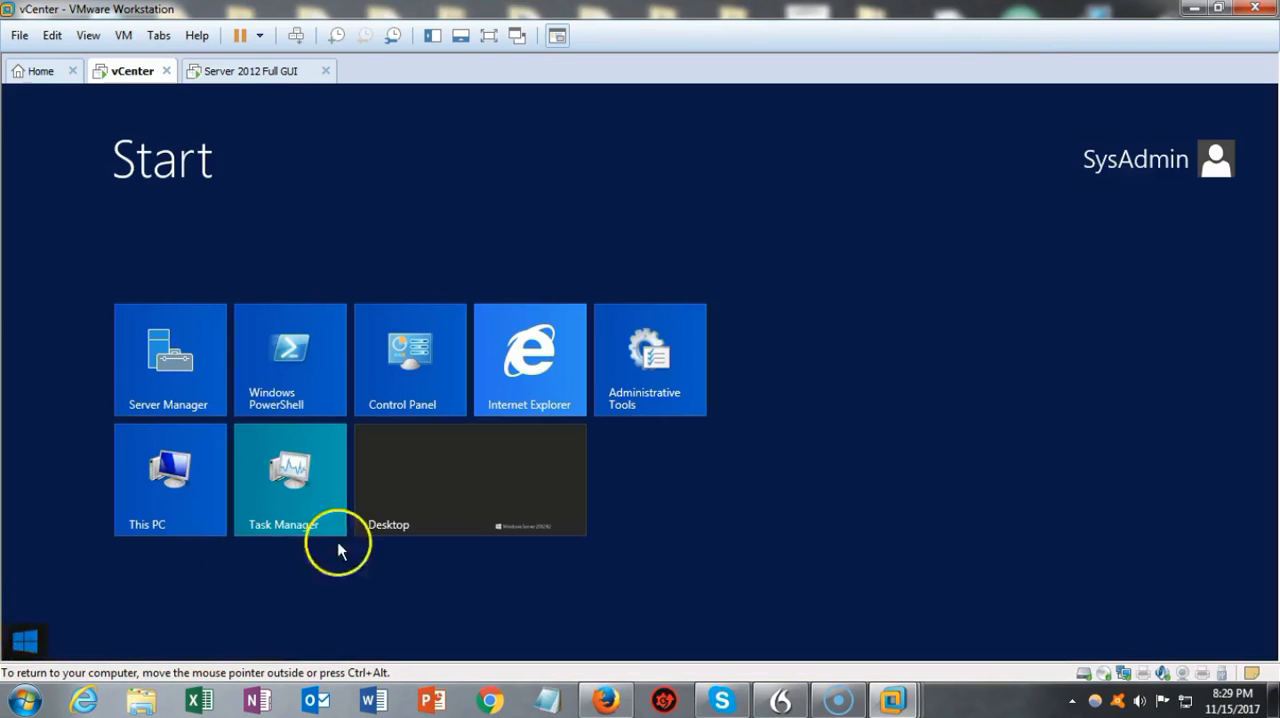
left_click(1214, 160)
mouse_move(1262, 645)
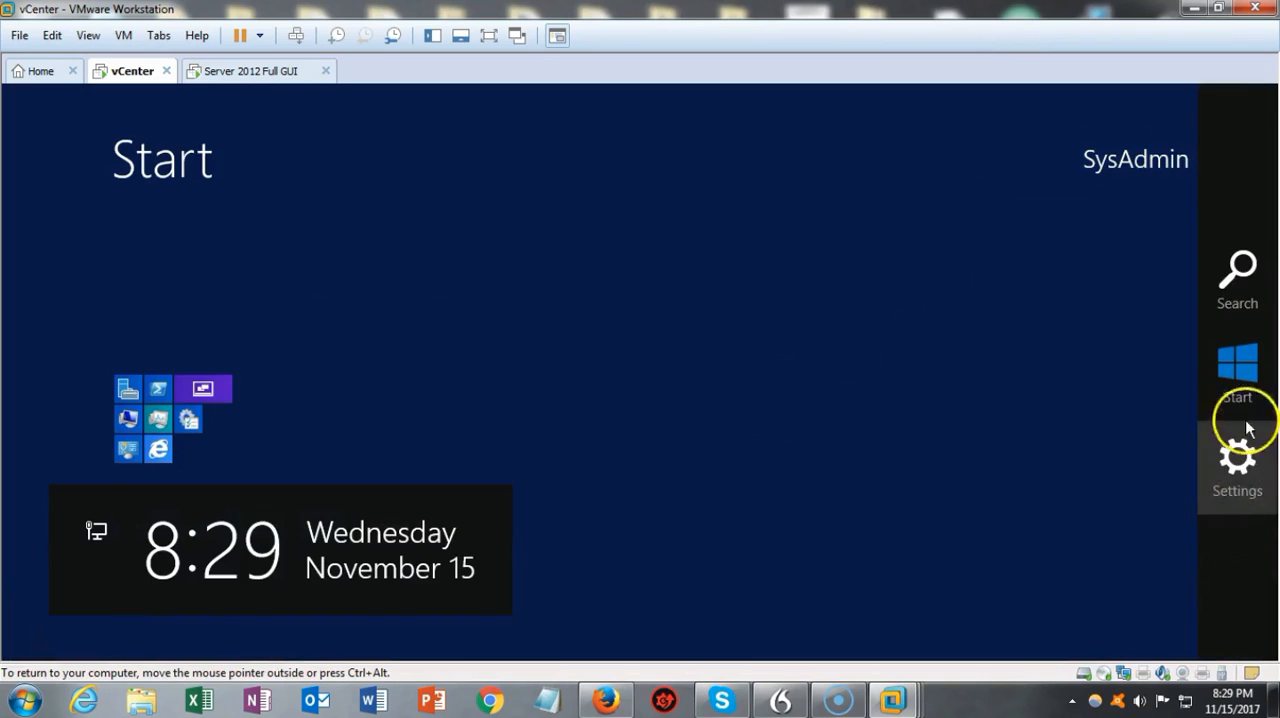
left_click(1237, 283)
type("cmd")
key("Return")
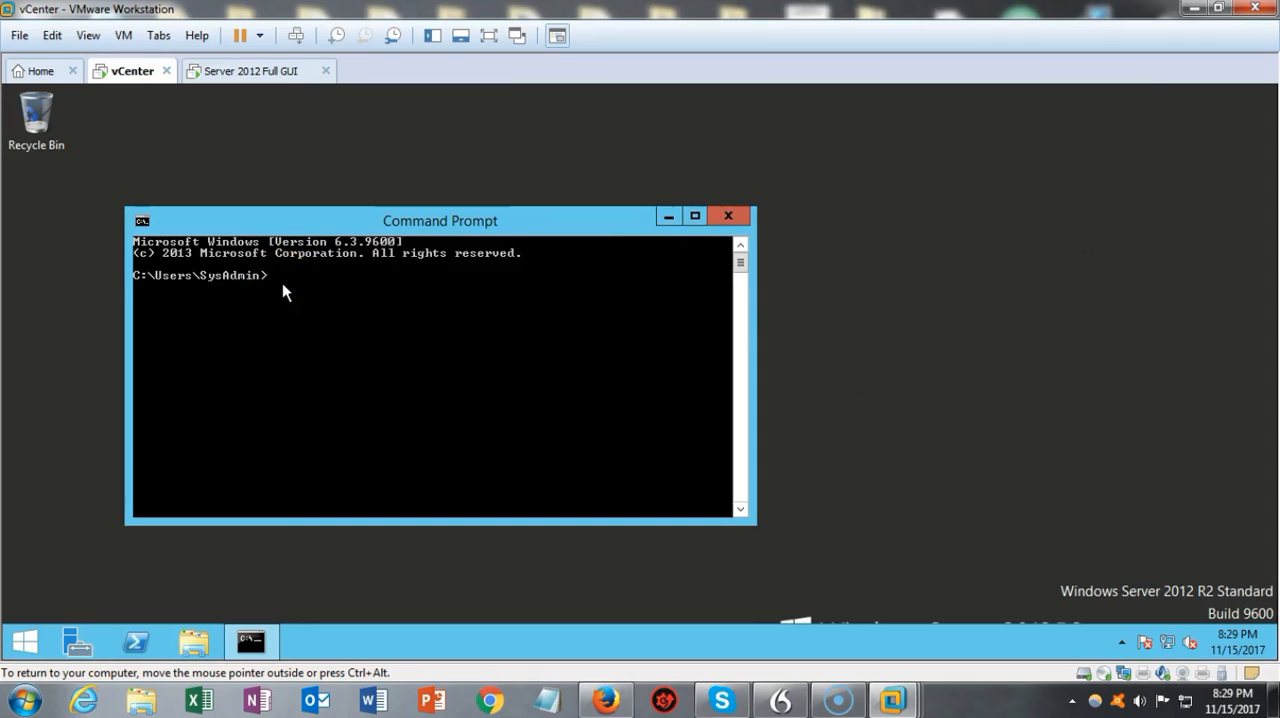
type("ping 192.168.145.10")
key("Return")
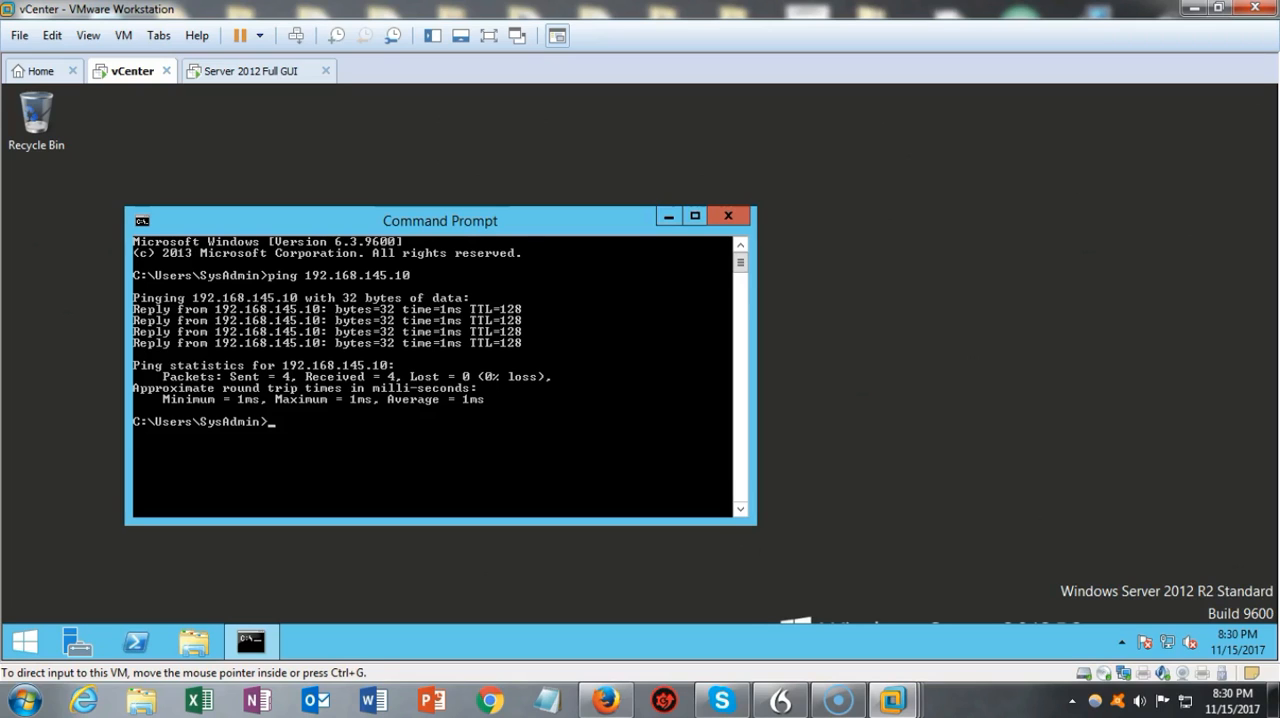
Step: Close the Command Prompt, search for "system" and open the System window with the computer's basic information
left_click(727, 216)
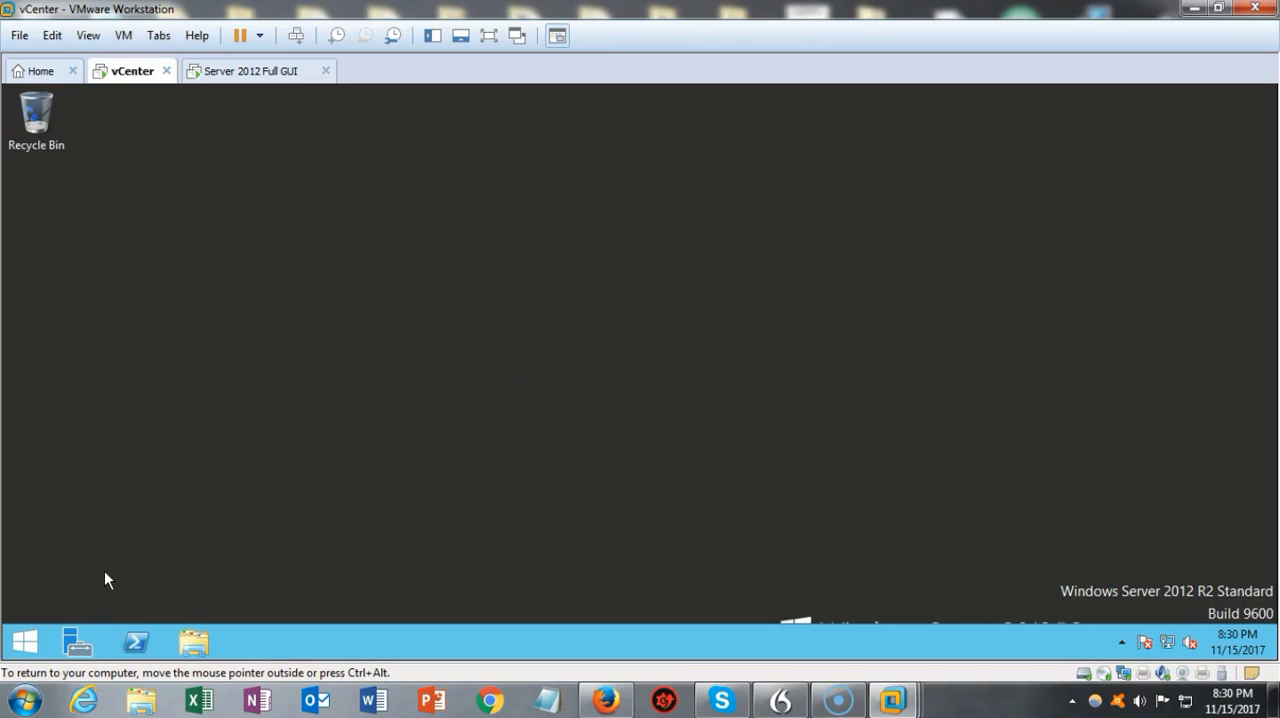
left_click(15, 638)
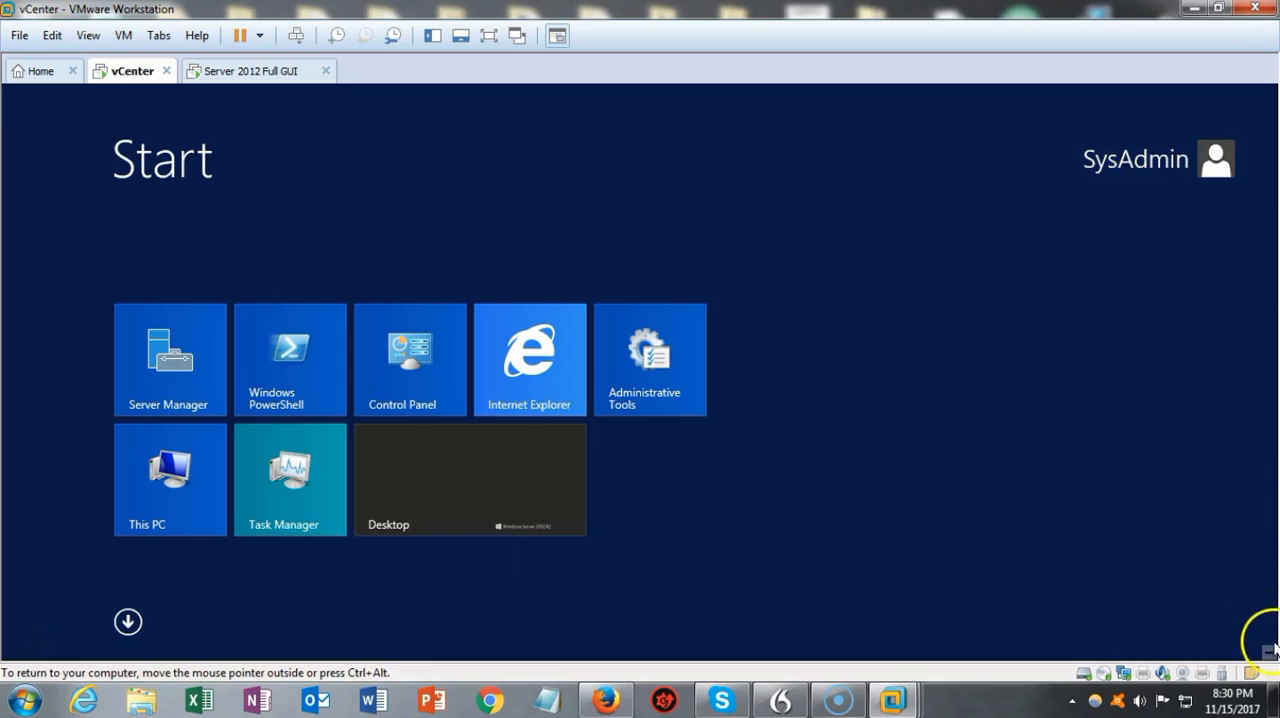
mouse_move(1262, 640)
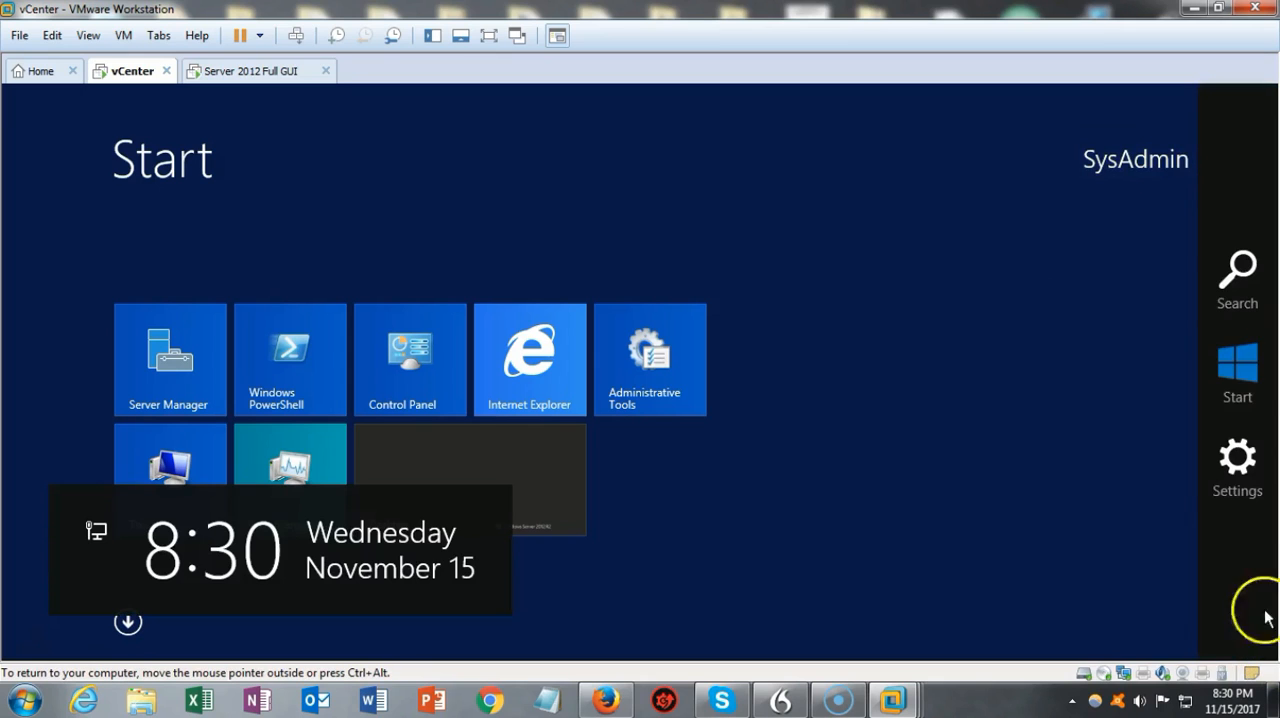
left_click(1236, 270)
type("system Configuration")
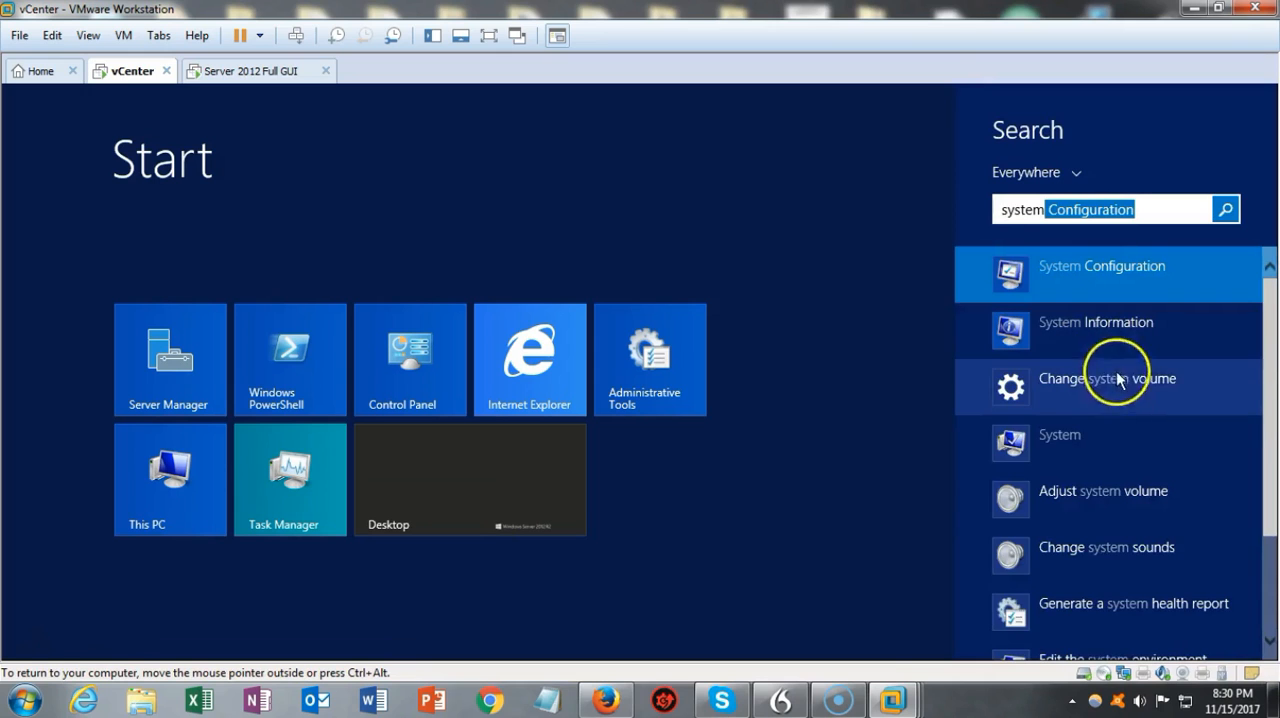
left_click(1058, 438)
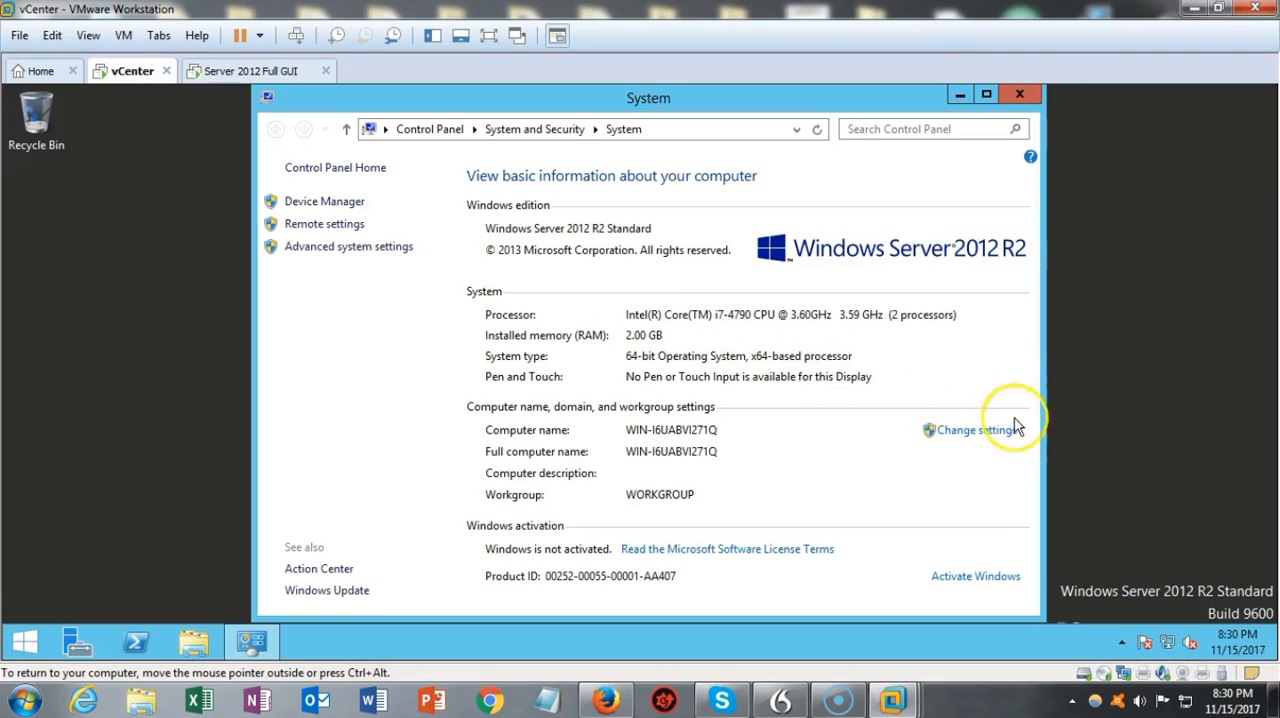
Step: Open the computer name and domain change settings and rename the computer as vcenter
left_click(983, 432)
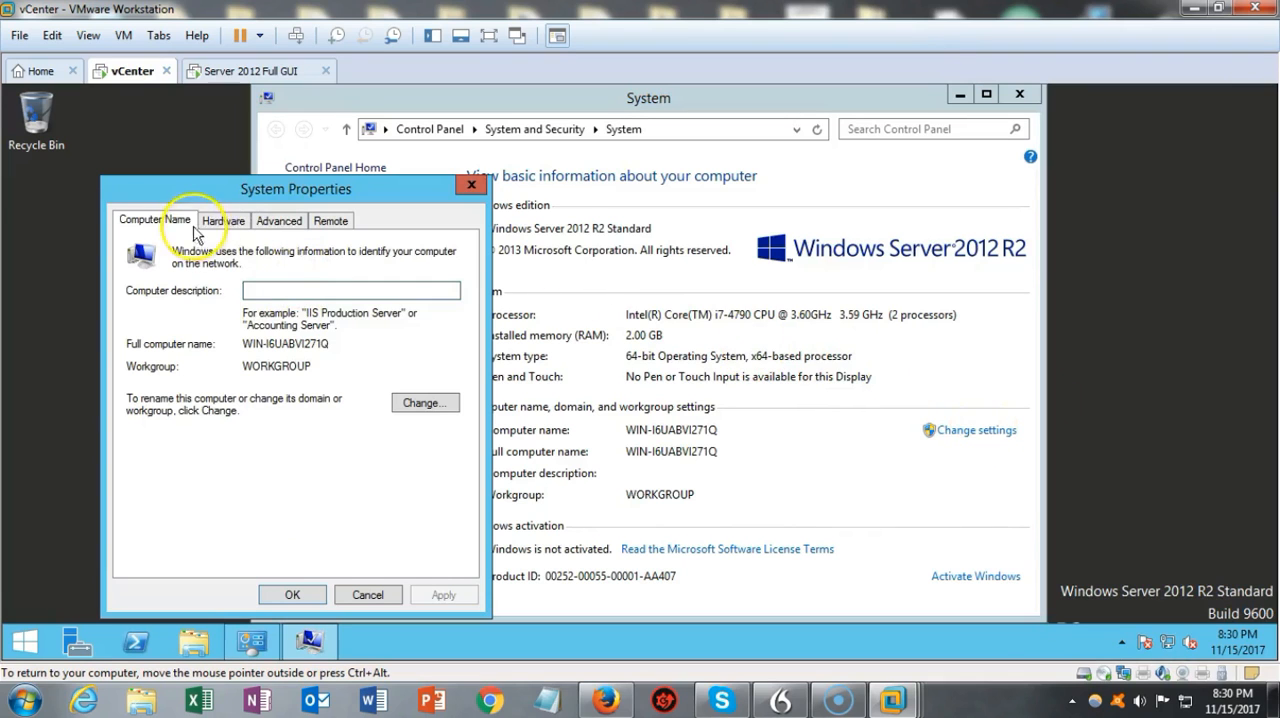
left_click(420, 404)
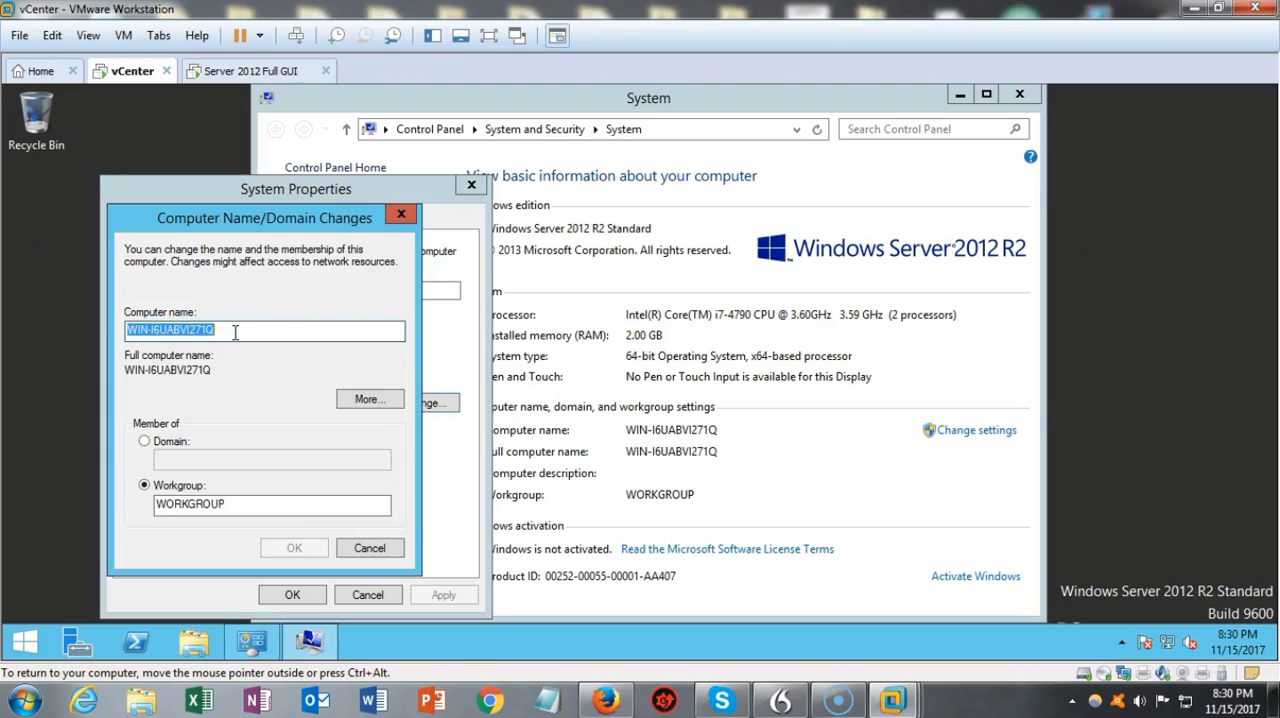
left_click(603, 553)
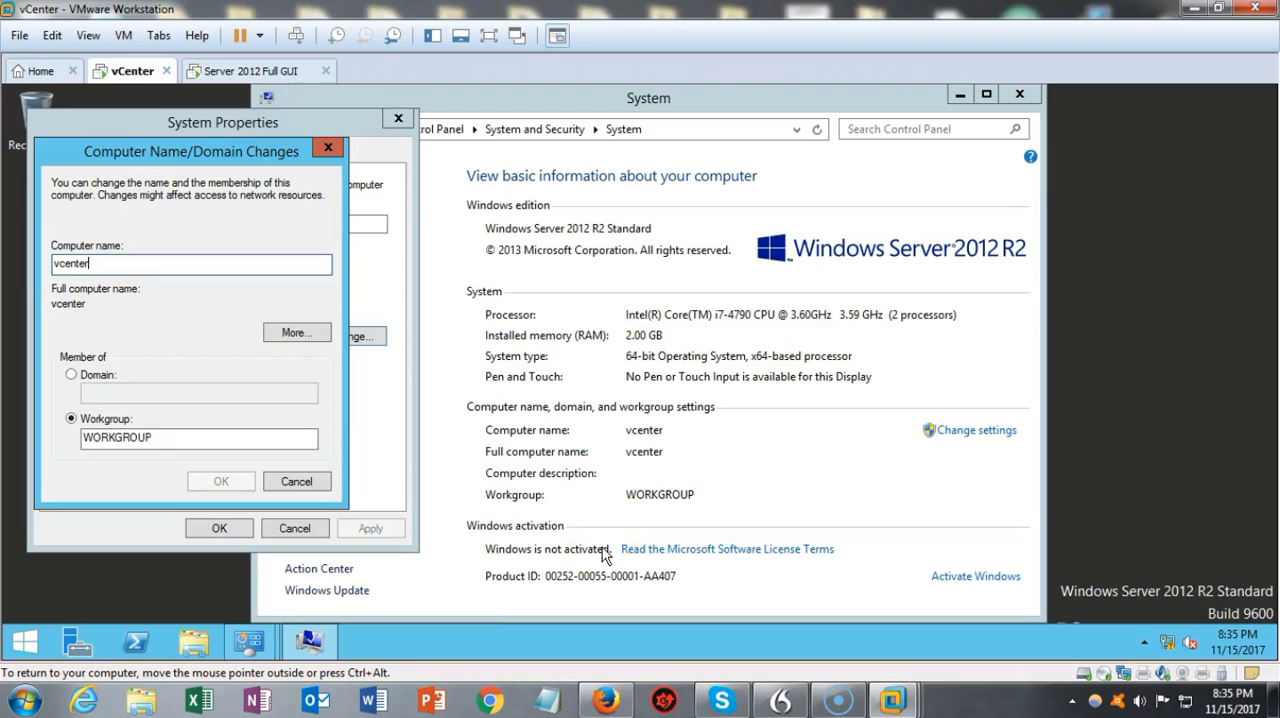
Step: Try to join the computer to the syberoffense.local domain instead of the workgroup
left_click(71, 375)
left_click(97, 394)
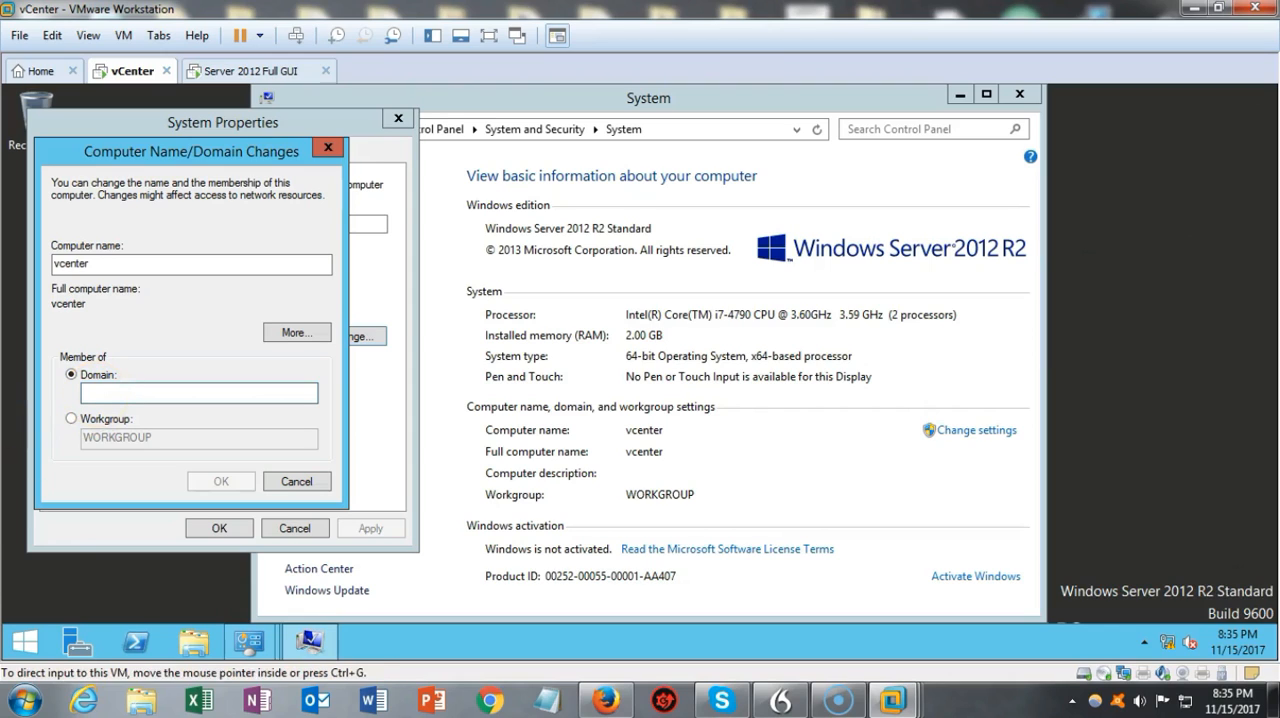
type("syberoffense.local")
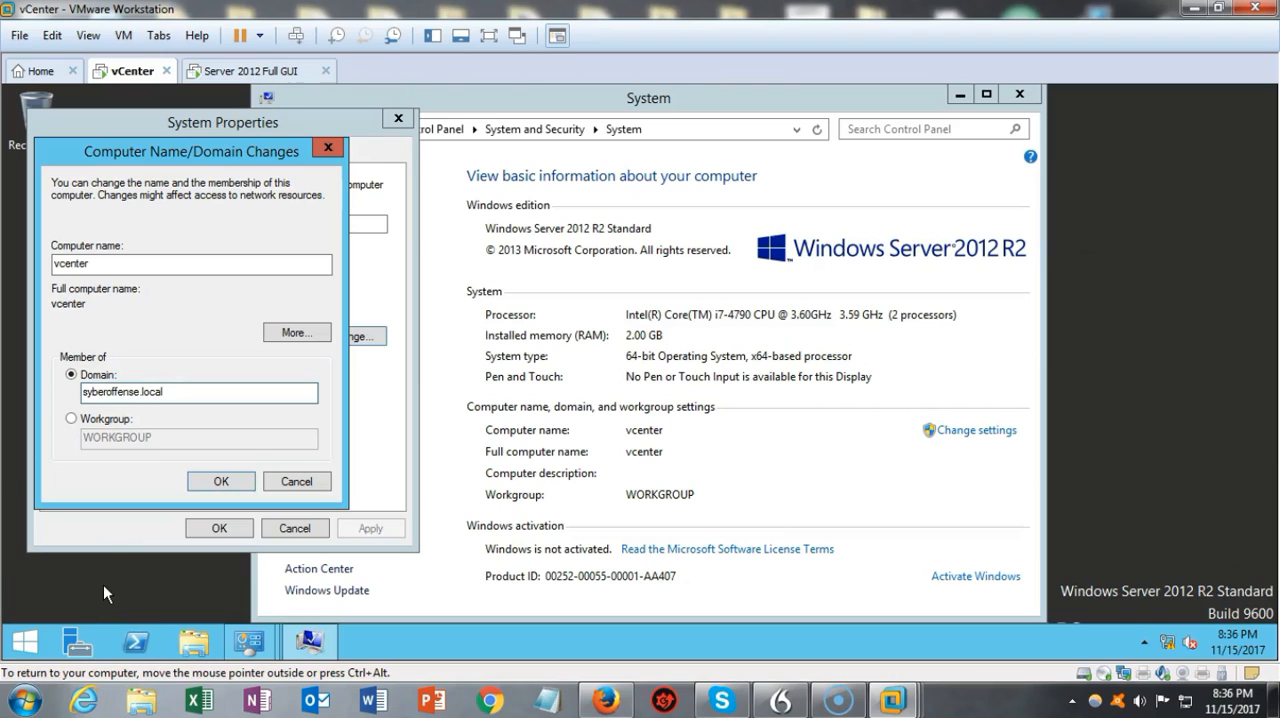
left_click(95, 586)
left_click(224, 482)
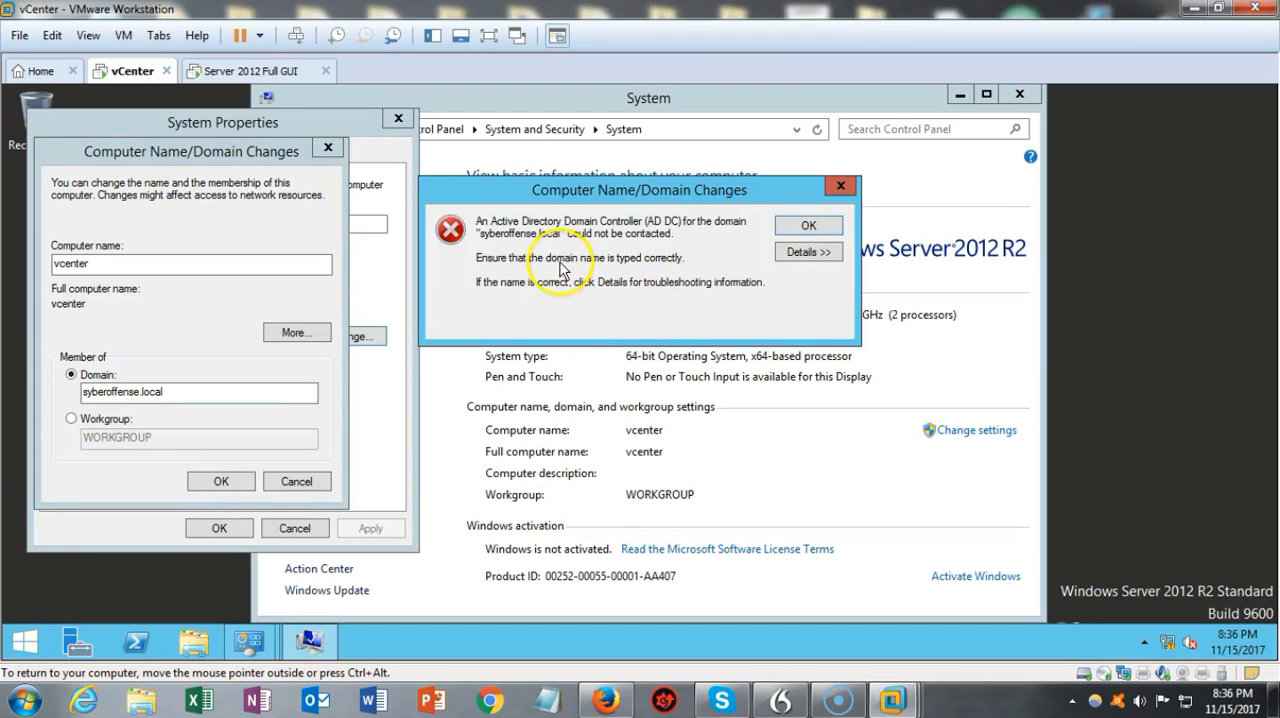
left_click(814, 226)
Step: Shorten the domain name to syberoffense and submit the join with the administrator account name and its password
left_click(175, 392)
key("BackSpace")
key("BackSpace")
key("BackSpace")
key("BackSpace")
key("BackSpace")
key("BackSpace")
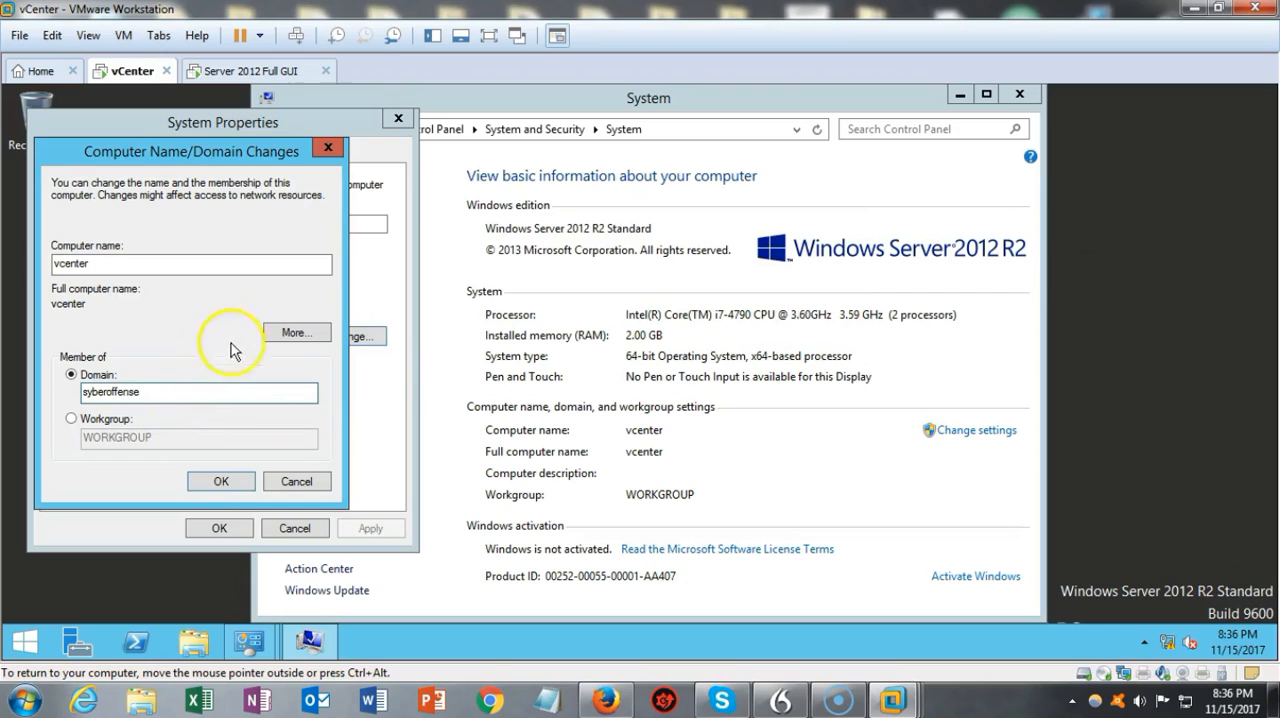
left_click(221, 482)
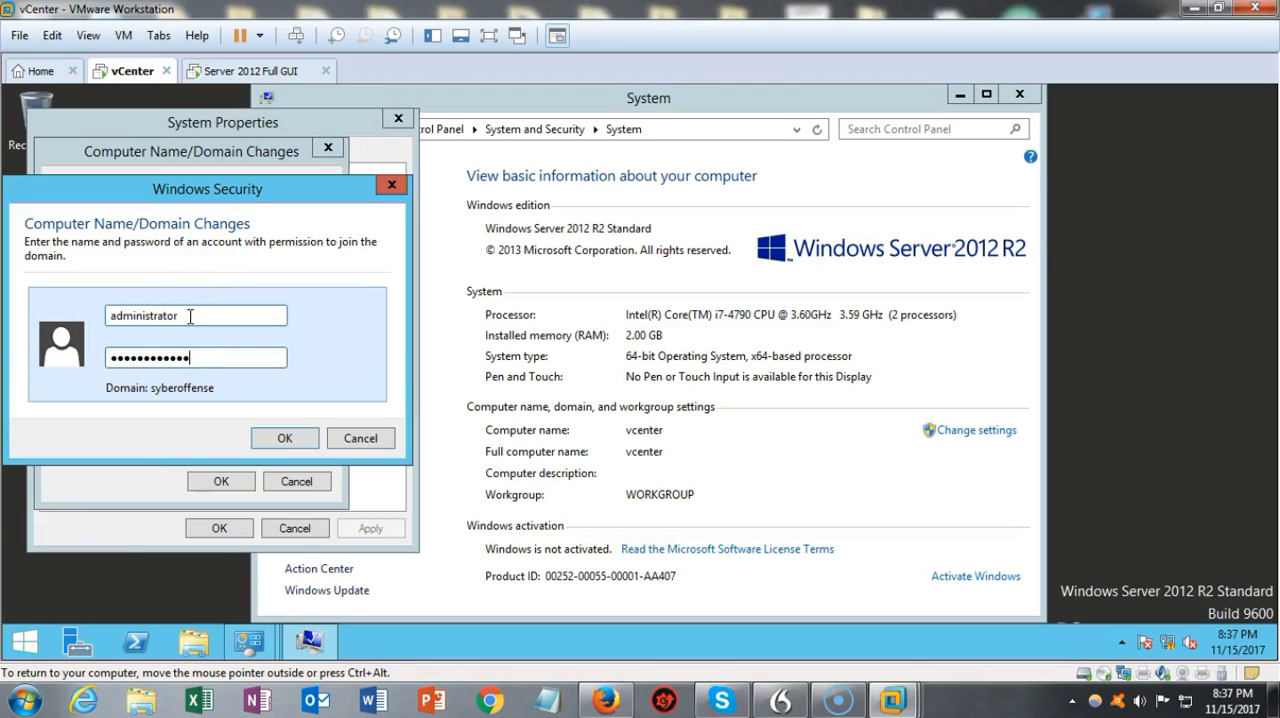
left_click(280, 440)
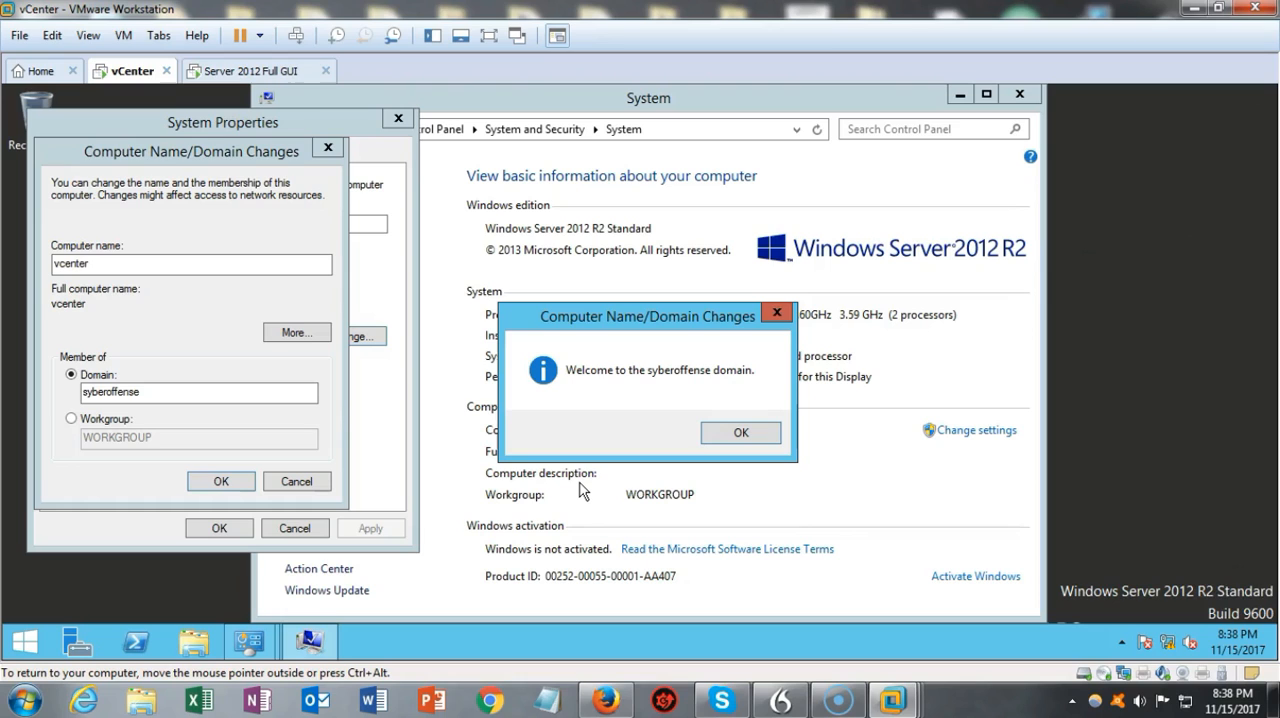
Step: Acknowledge the domain join messages and sign in as syberoffense\administrator with the account password
left_click(739, 433)
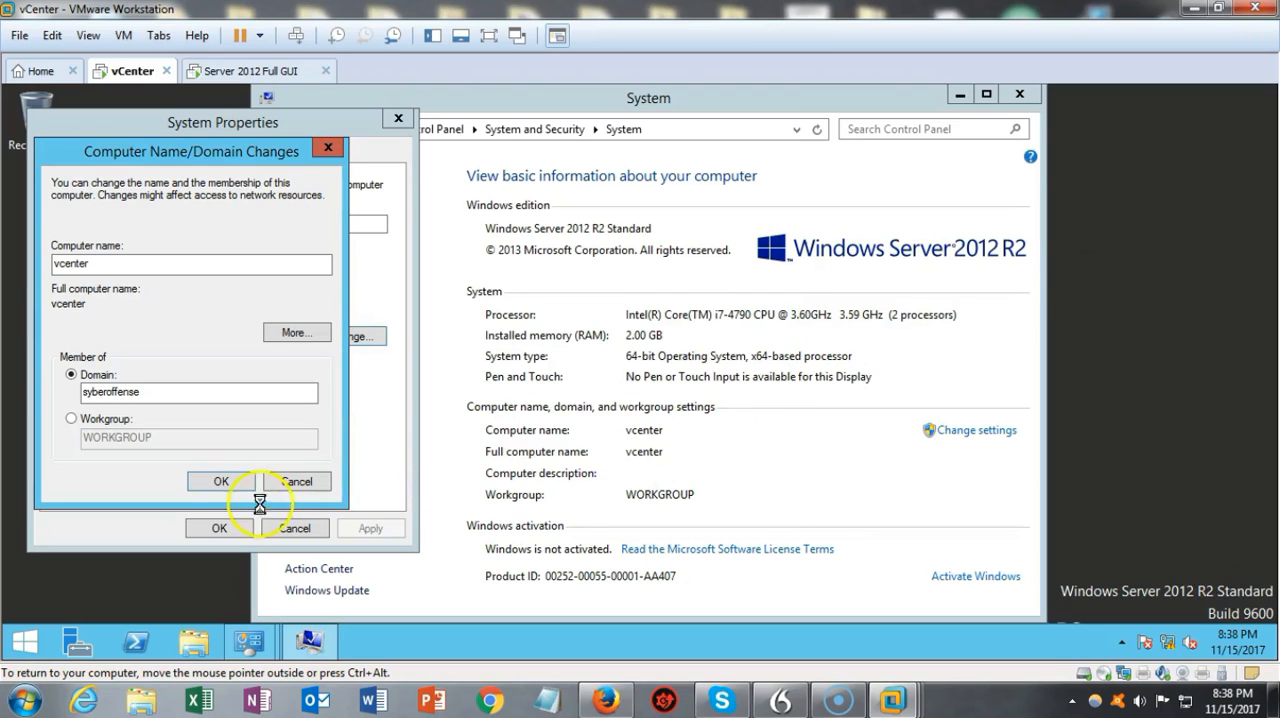
left_click(224, 482)
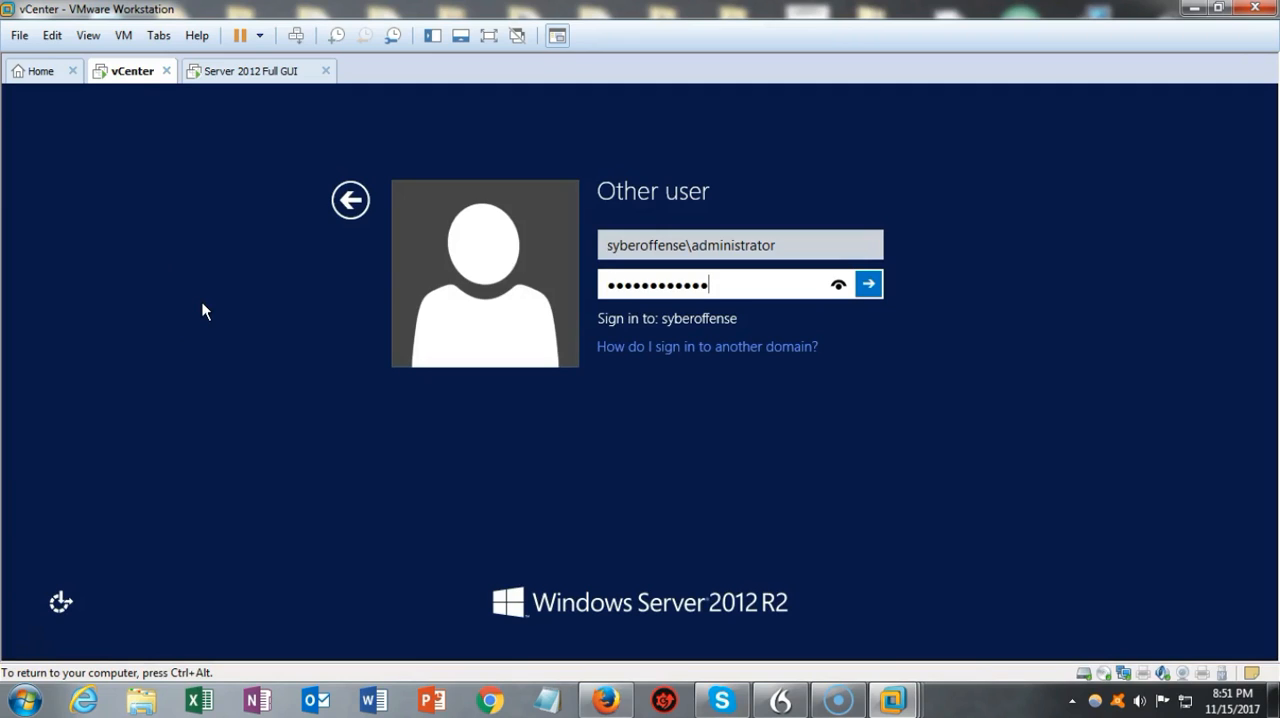
left_click(869, 286)
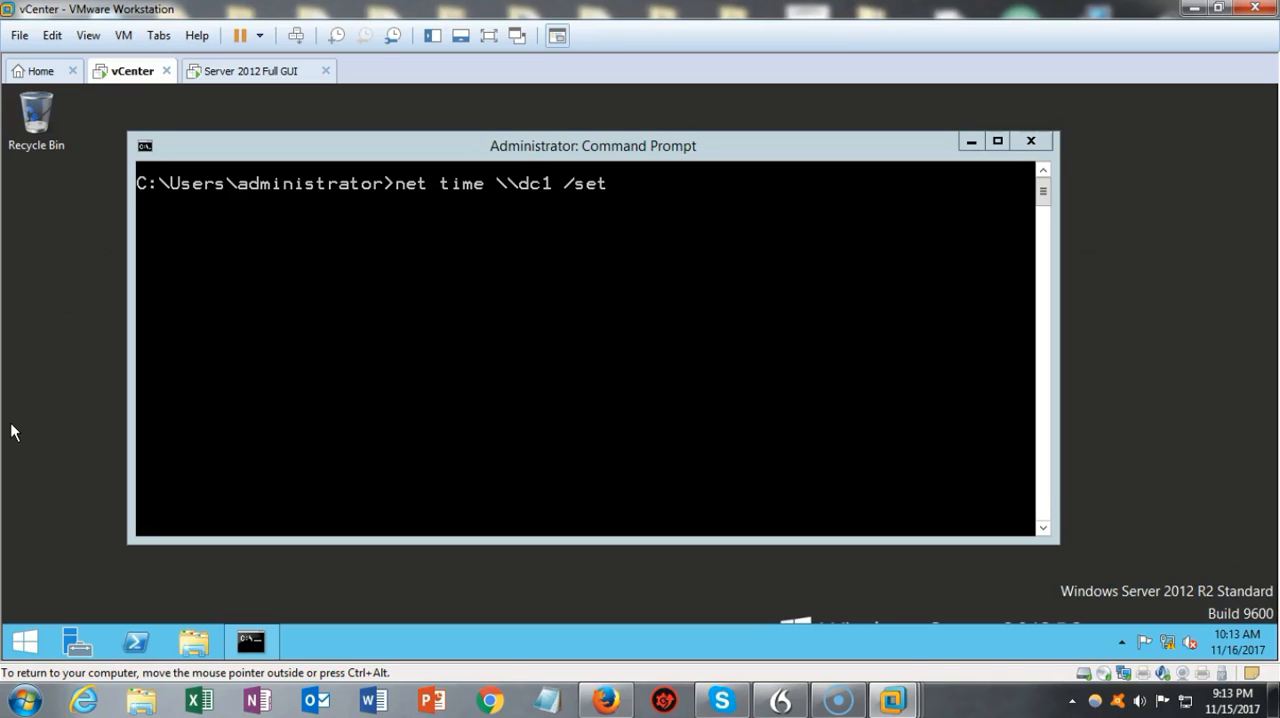
Step: Run net time \\dc1 /set in the Command Prompt and agree to match the local clock to the domain controller
left_click(11, 425)
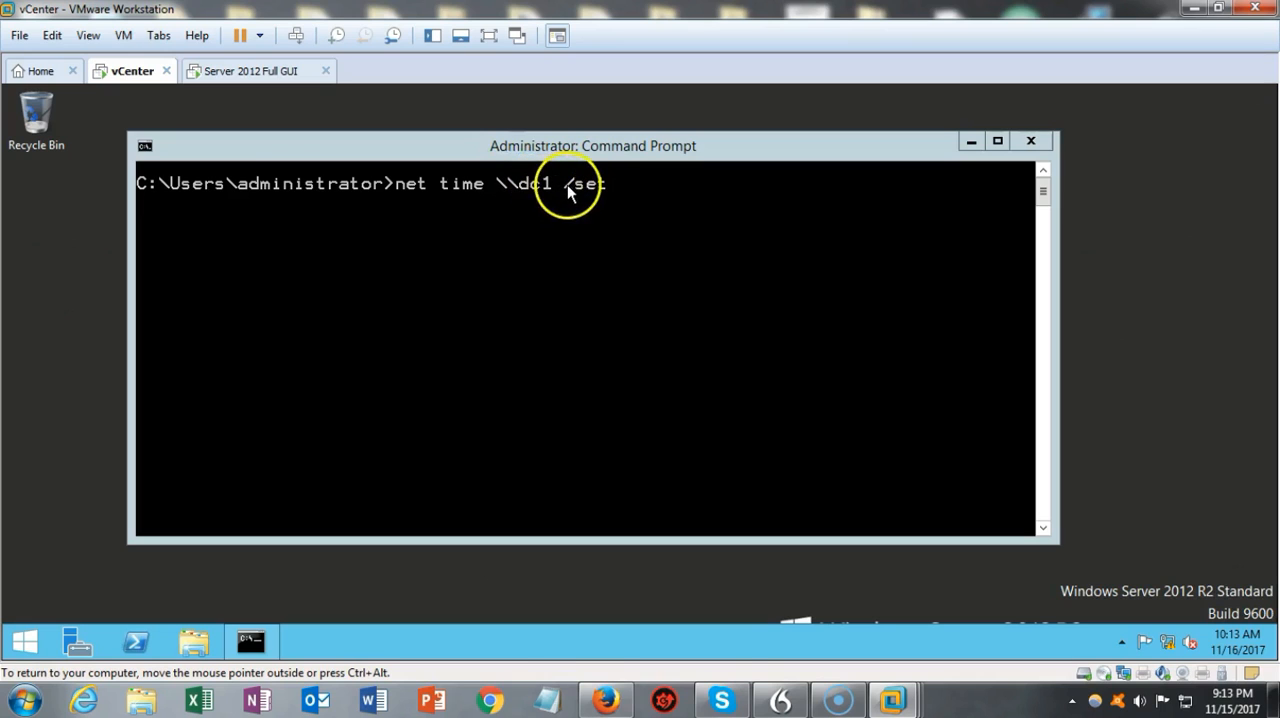
left_click(621, 186)
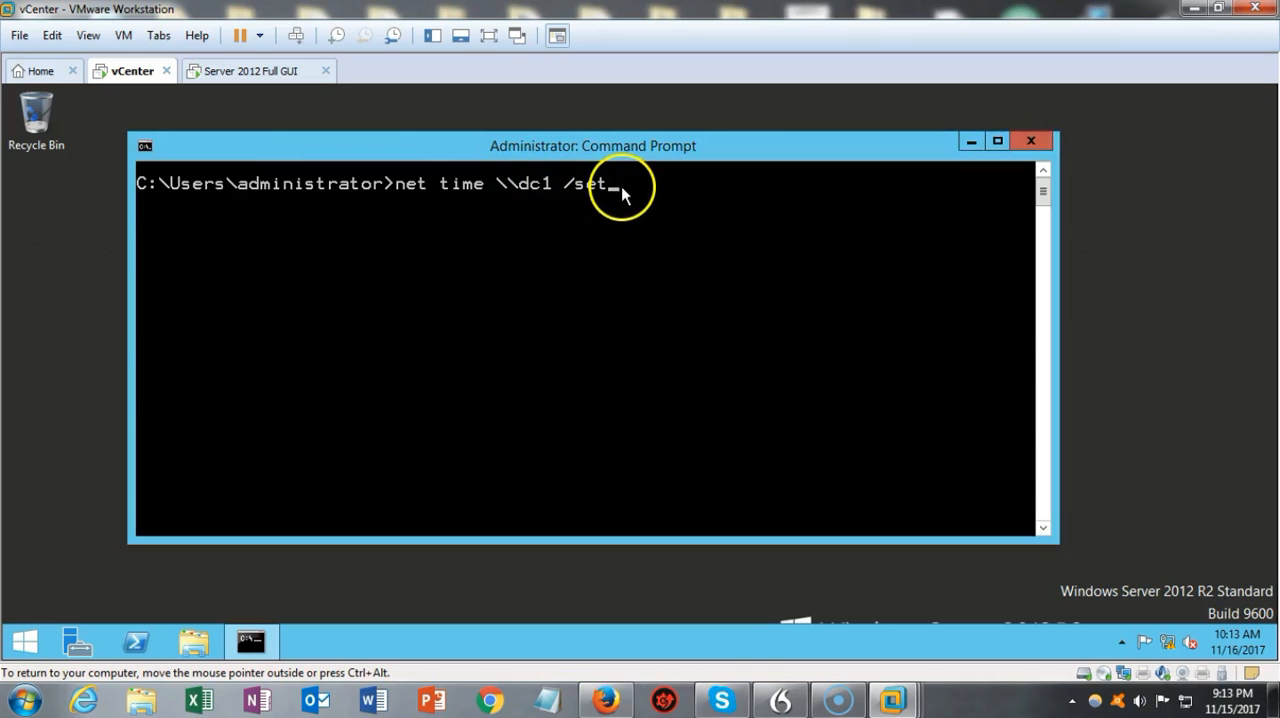
key("Return")
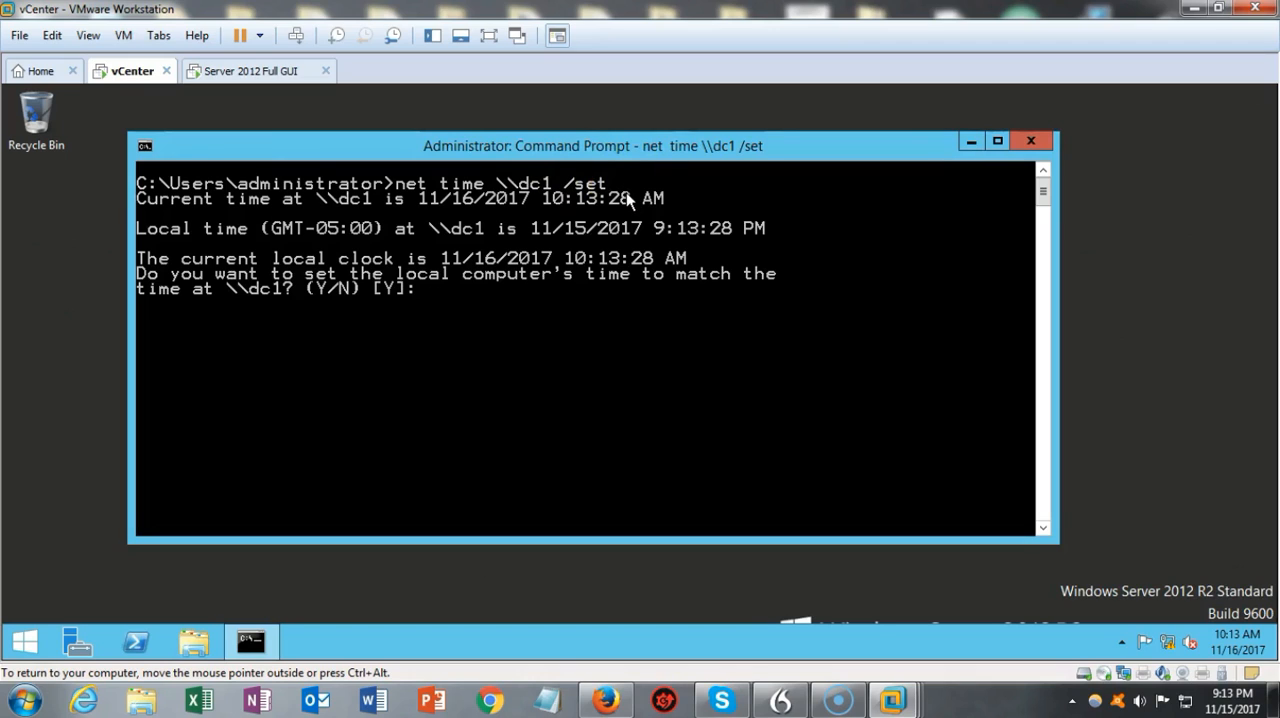
left_click(520, 293)
type("y")
key("Return")
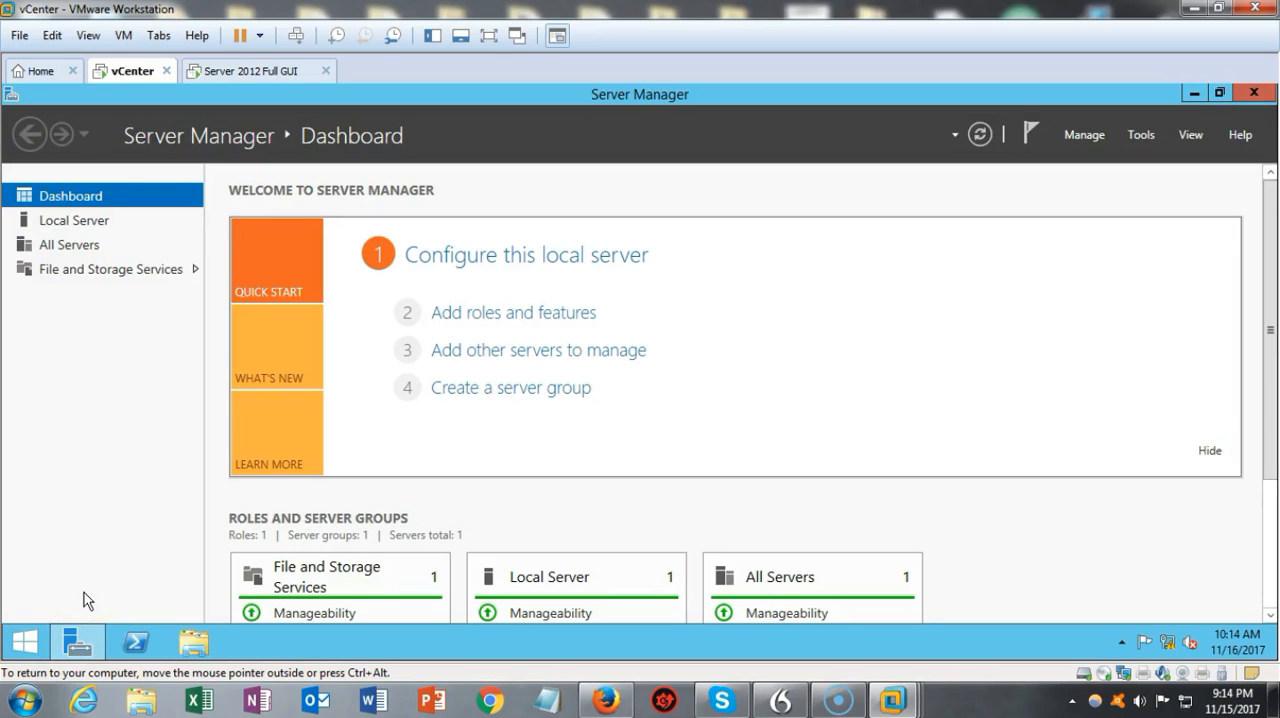
Step: Close Server Manager on the vCenter machine and open DNS Manager on the Server 2012 Full GUI machine
left_click(1247, 94)
left_click(246, 72)
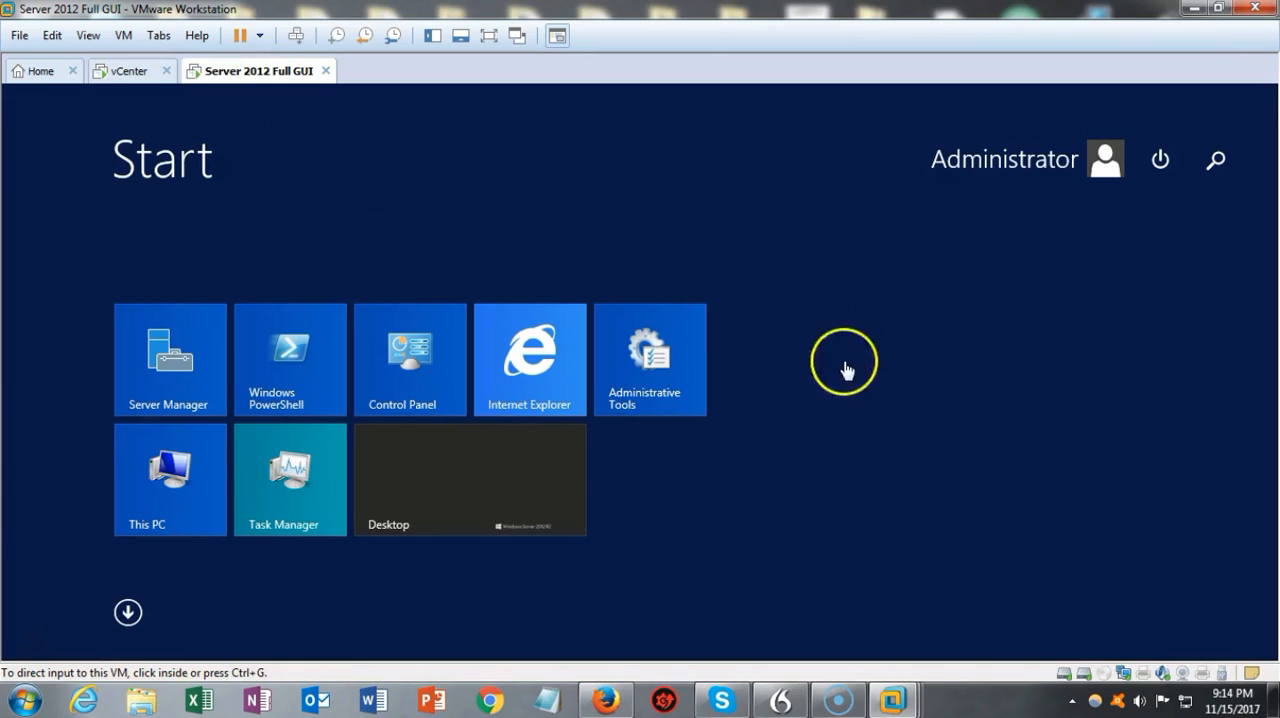
left_click(174, 365)
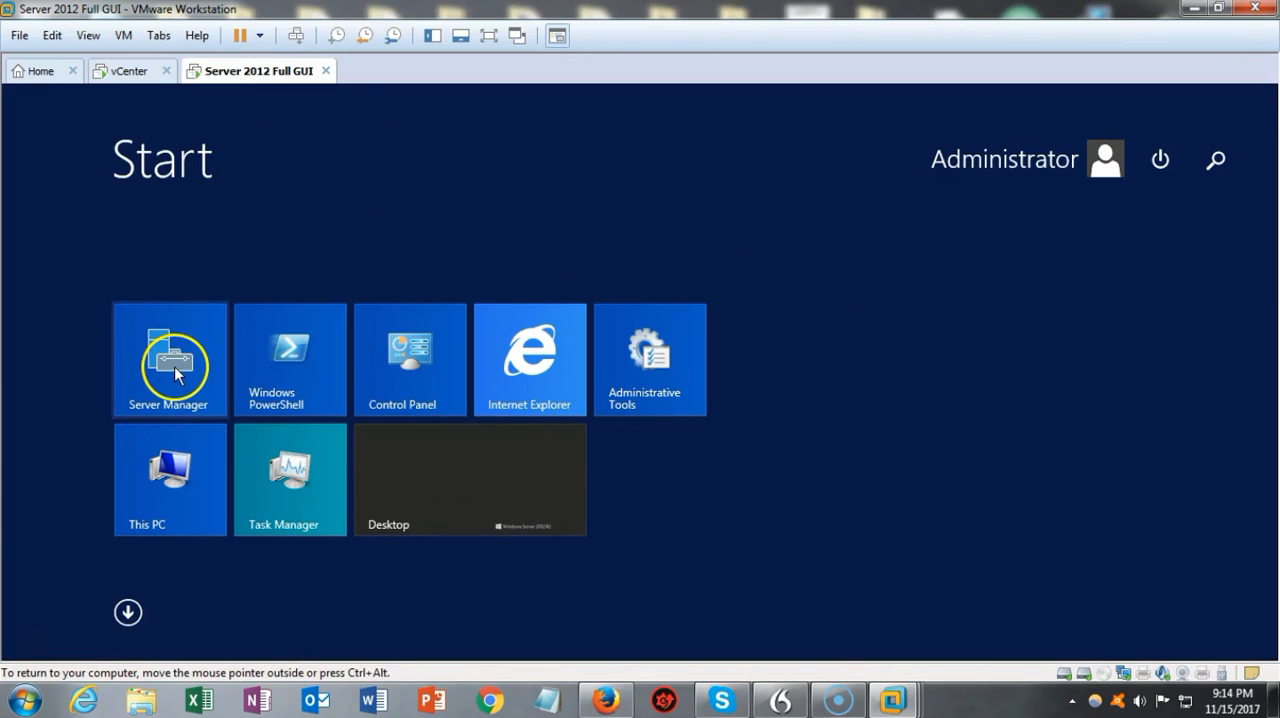
left_click(174, 366)
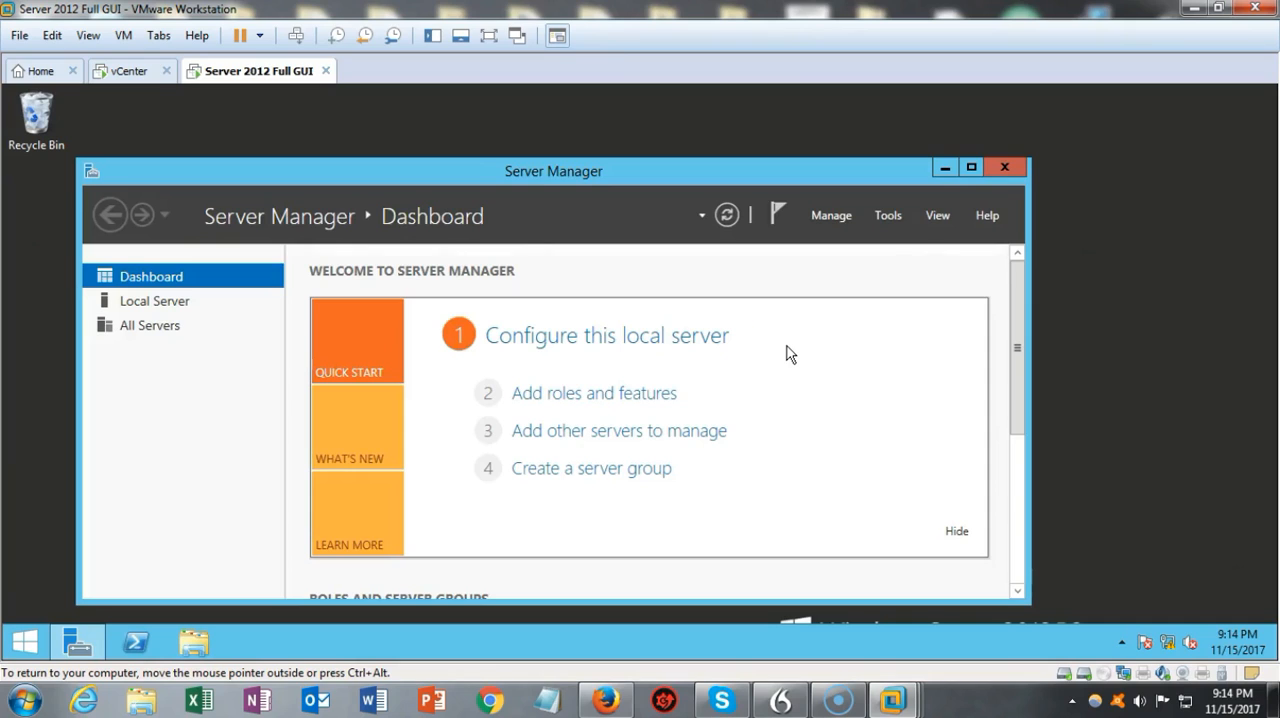
left_click(887, 218)
left_click(887, 218)
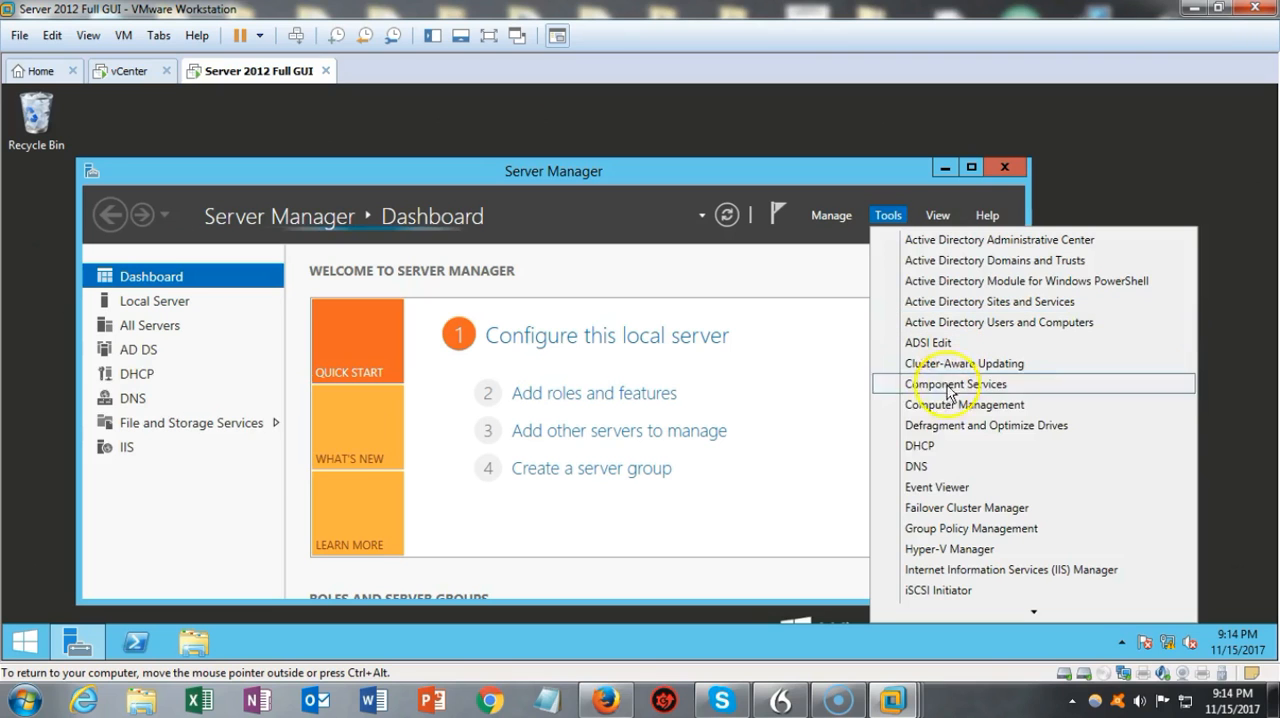
left_click(918, 467)
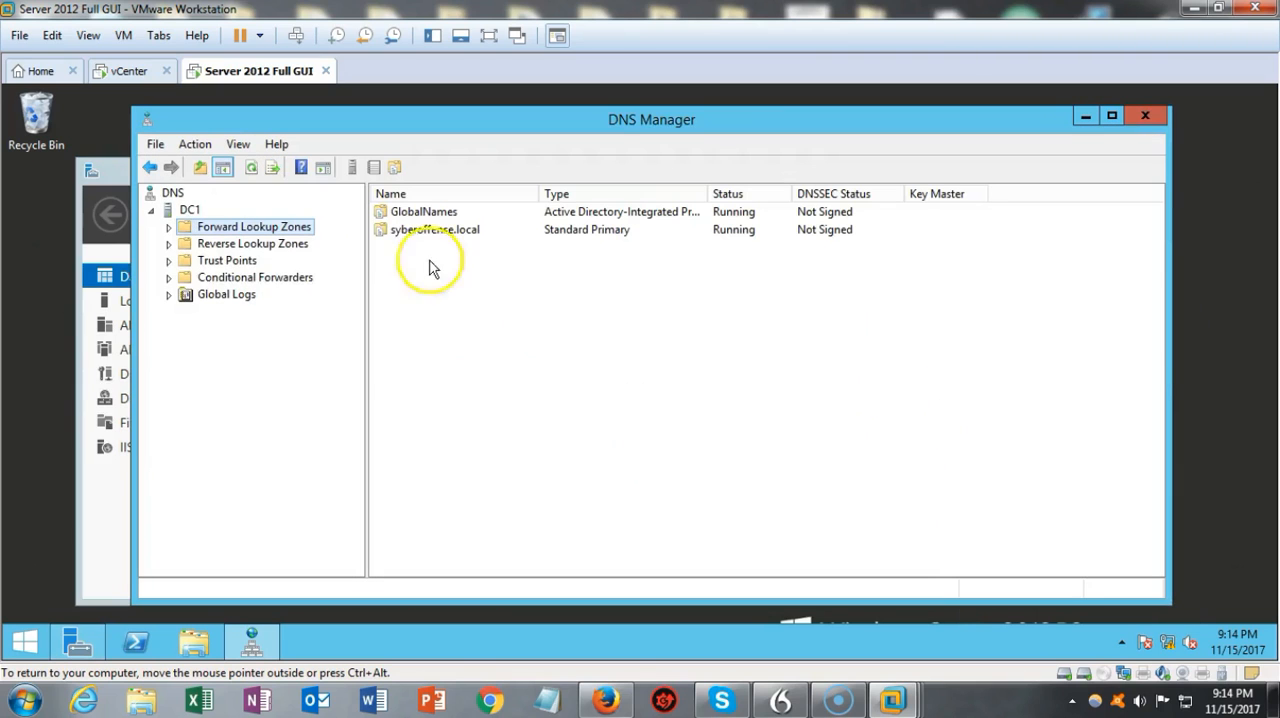
Step: Check the vcenter host record in the syberoffense.local zone and its pointer record in the 145.168.192.in-addr.arpa reverse lookup zone
left_click(169, 228)
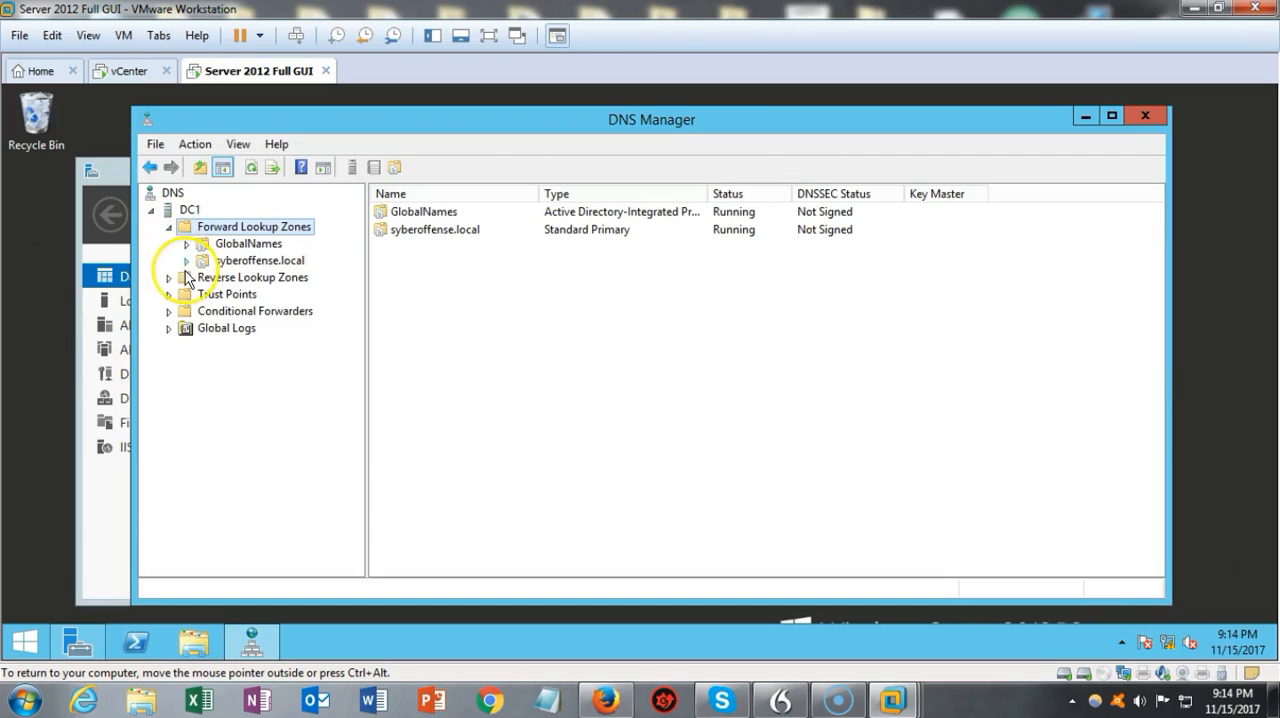
left_click(186, 261)
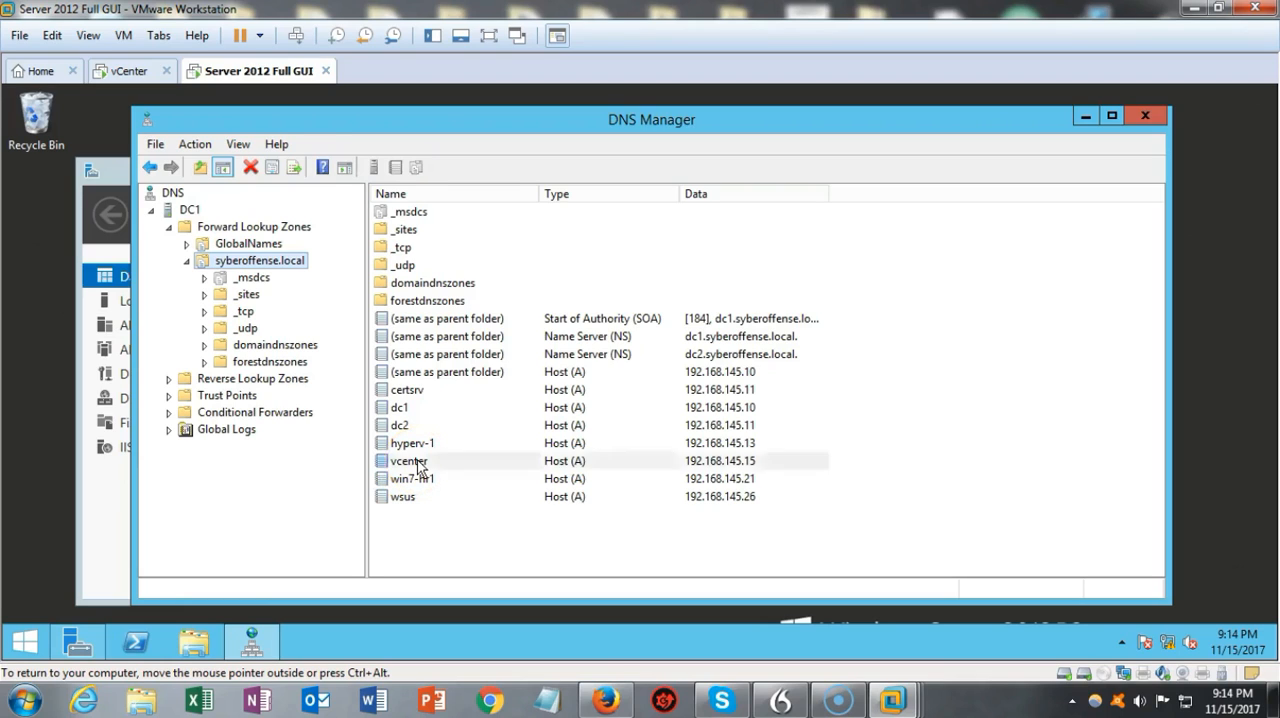
left_click(417, 461)
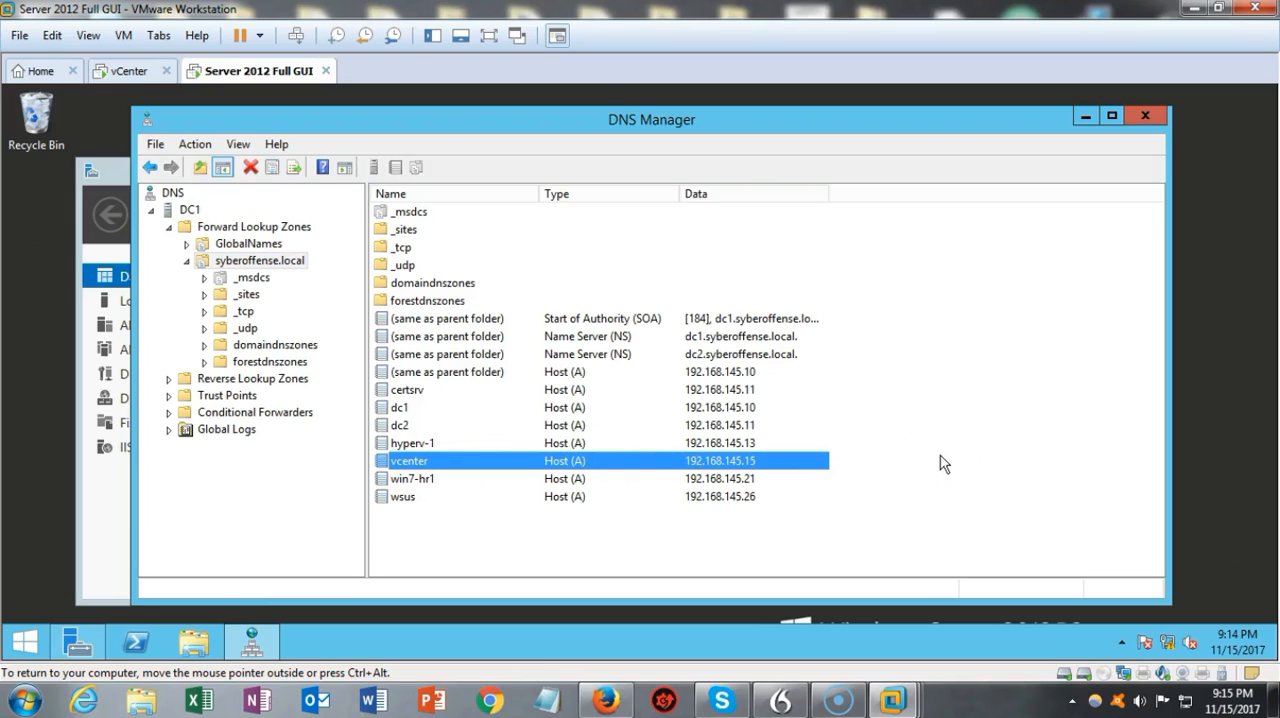
left_click(170, 384)
left_click(192, 396)
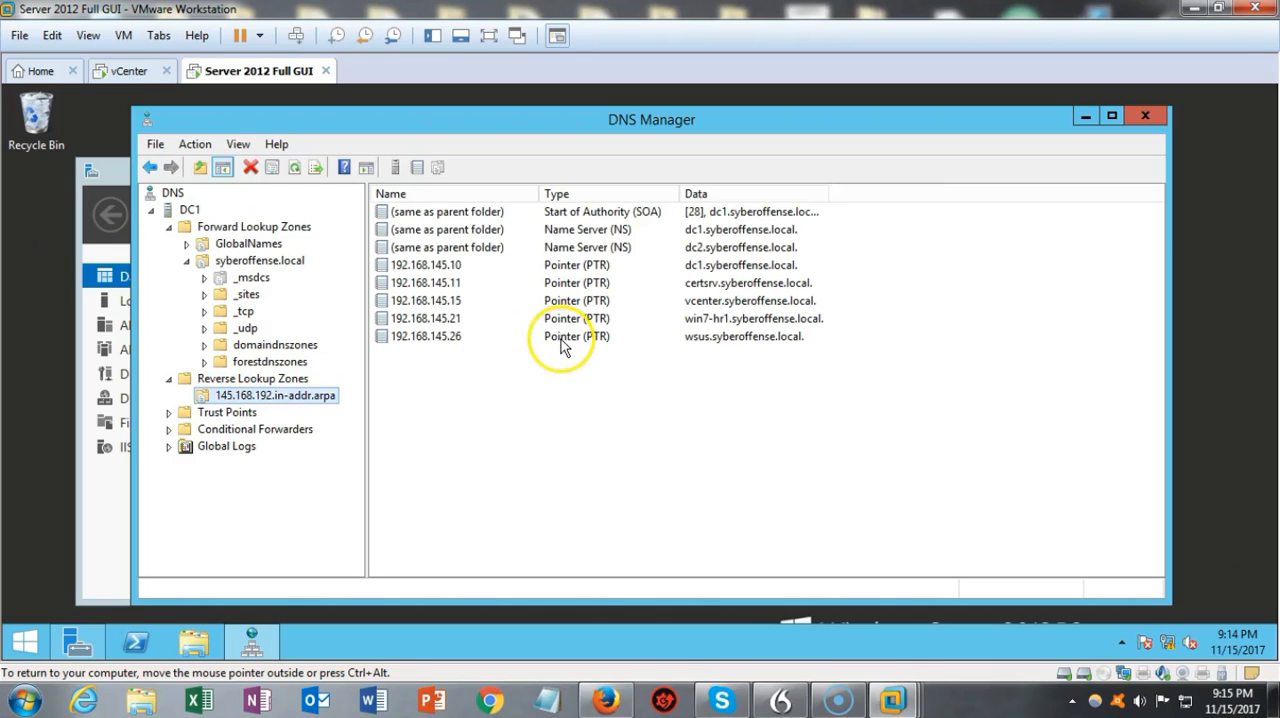
left_click(450, 300)
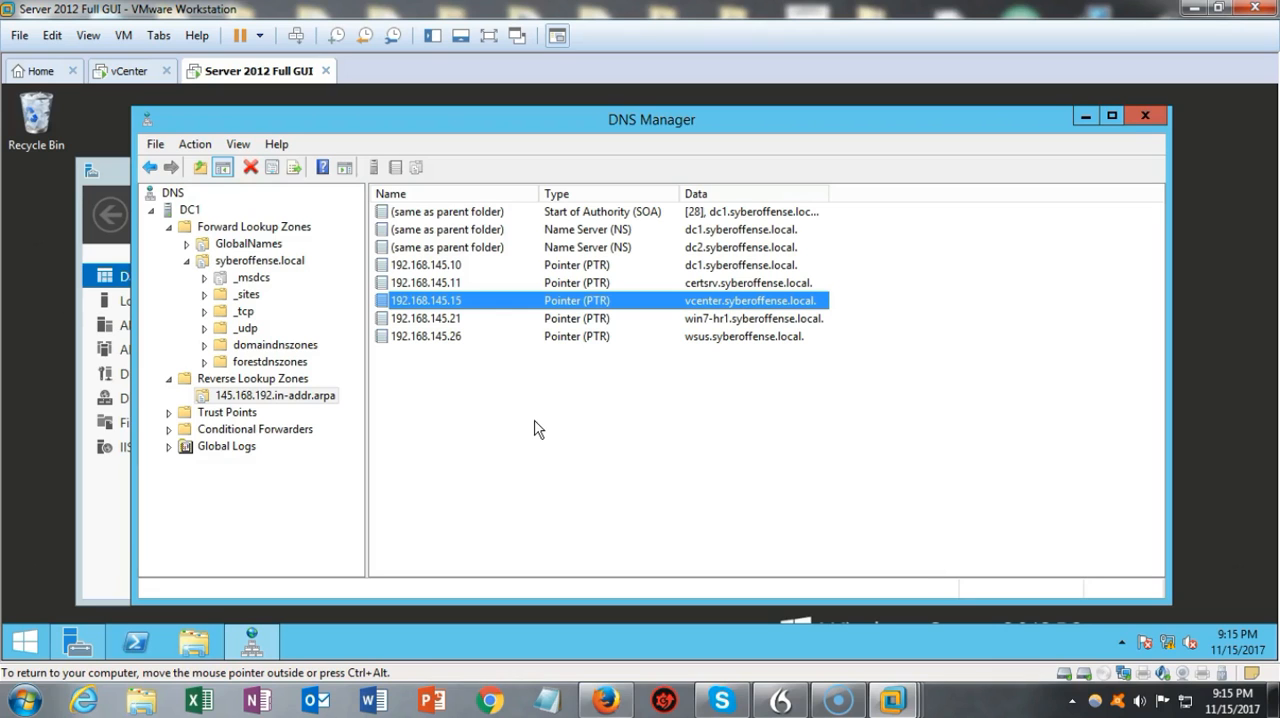
right_click(29, 650)
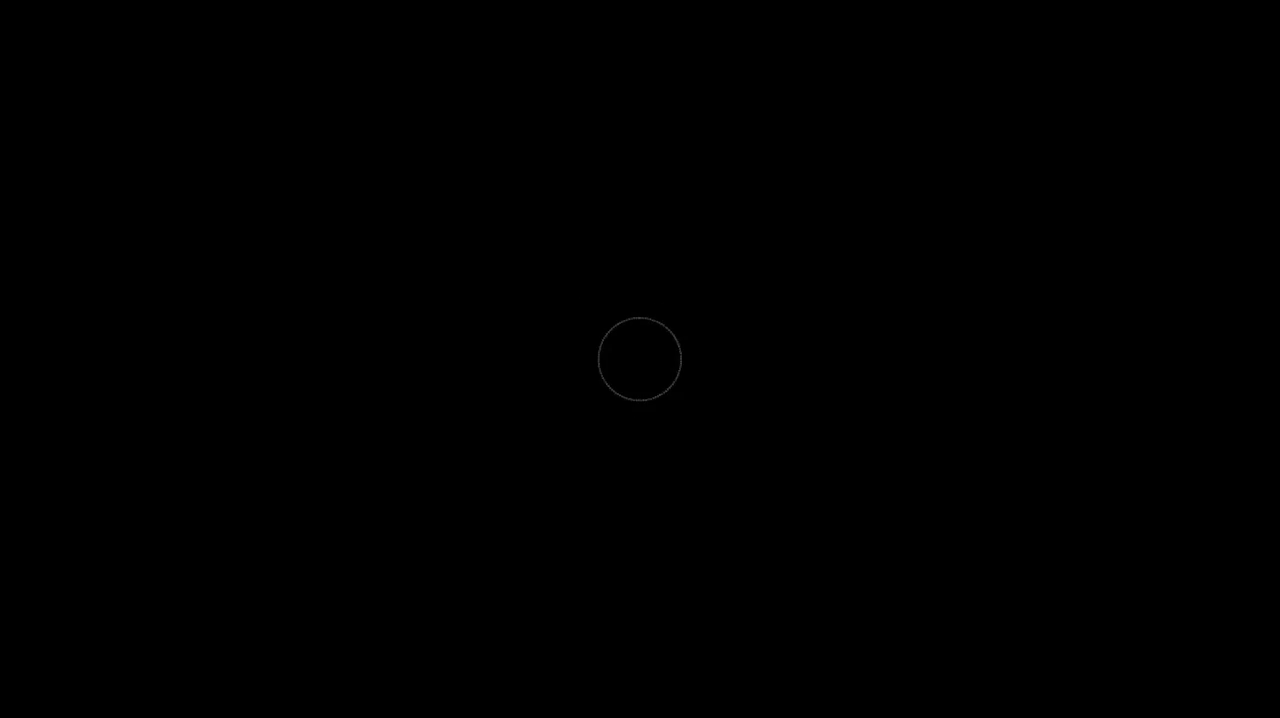